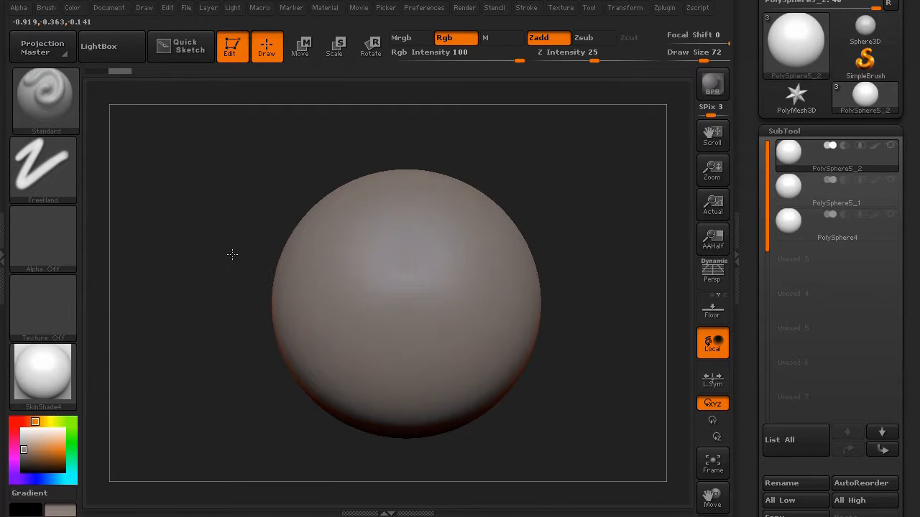
Select the ClipCurve brush for cutting the sphere.
{"action": "left_click_drag", "start_coordinate": [233, 254], "coordinate": [203, 265], "text": "alt"}
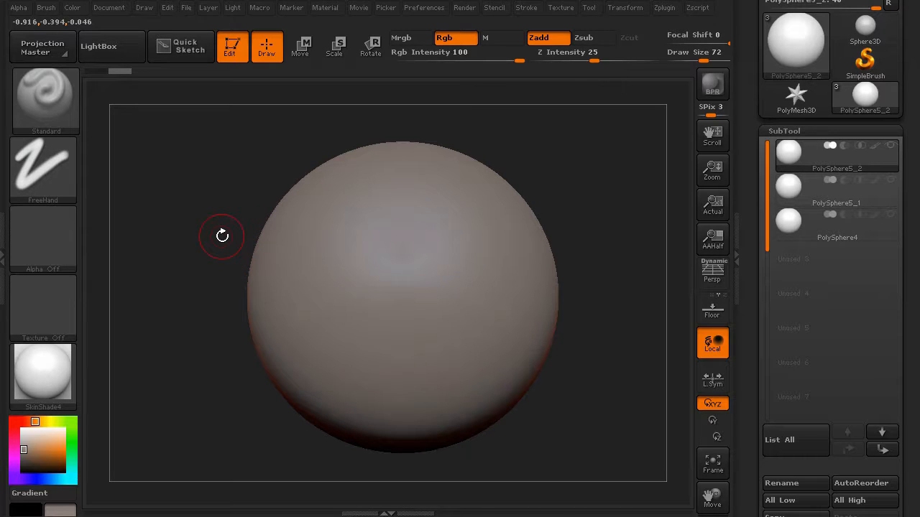
{"action": "key", "text": "ctrl"}
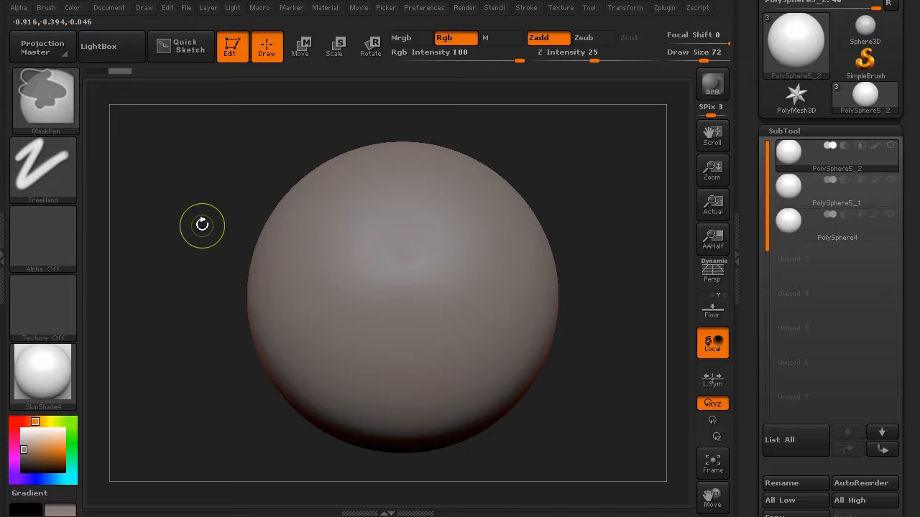
{"action": "key", "text": "ctrl+shift"}
{"action": "left_click", "coordinate": [53, 108]}
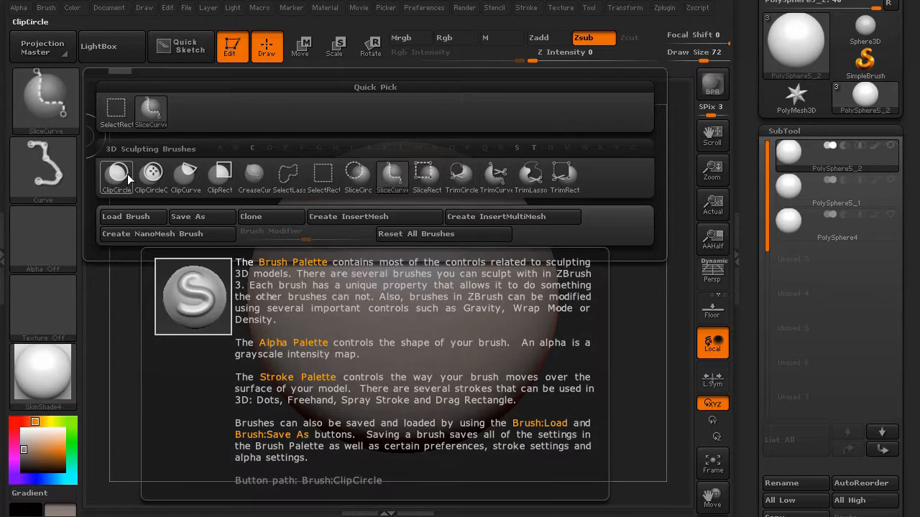
{"action": "left_click", "coordinate": [187, 178], "text": "ctrl+shift"}
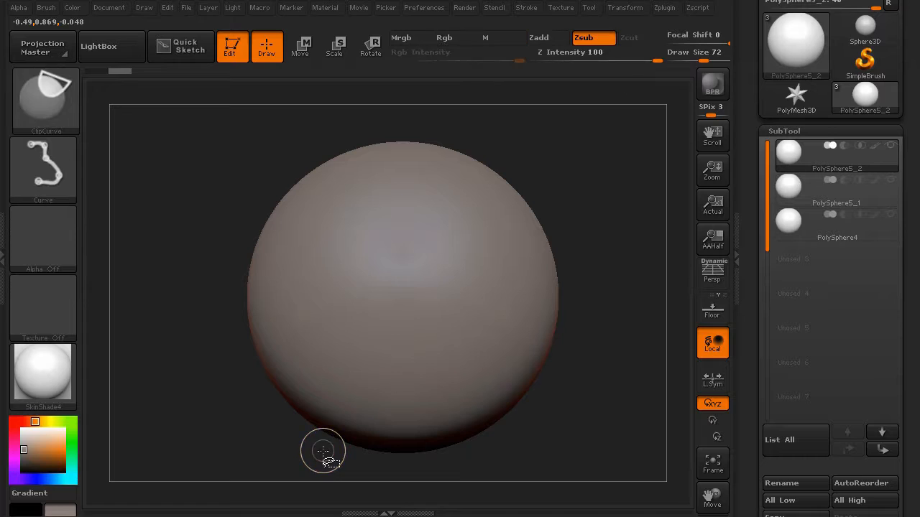
Clip the sphere's two opposite sides flat with a straight vertical ClipCurve line near one side.
{"action": "mouse_move", "coordinate": [318, 452]}
{"action": "left_mouse_down", "text": "ctrl+shift"}
{"action": "mouse_move", "coordinate": [323, 145]}
{"action": "mouse_move", "coordinate": [321, 275]}
{"action": "mouse_move", "coordinate": [318, 205]}
{"action": "mouse_move", "coordinate": [423, 208]}
{"action": "mouse_move", "coordinate": [580, 271]}
{"action": "mouse_move", "coordinate": [482, 165]}
{"action": "mouse_move", "coordinate": [312, 139]}
{"action": "mouse_move", "coordinate": [240, 198]}
{"action": "mouse_move", "coordinate": [266, 151]}
{"action": "mouse_move", "coordinate": [376, 130]}
{"action": "mouse_move", "coordinate": [531, 173]}
{"action": "mouse_move", "coordinate": [413, 138]}
{"action": "mouse_move", "coordinate": [316, 136]}
{"action": "mouse_move", "coordinate": [283, 148]}
{"action": "mouse_move", "coordinate": [320, 137]}
{"action": "left_mouse_up", "text": "ctrl+shift"}
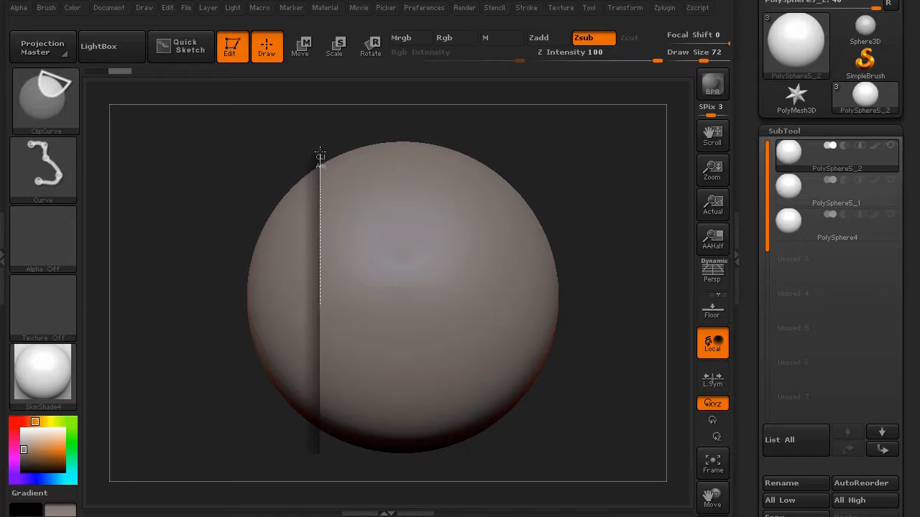
{"action": "left_click_drag", "start_coordinate": [320, 154], "coordinate": [320, 141], "text": "ctrl+shift"}
{"action": "mouse_move", "coordinate": [319, 141]}
{"action": "left_mouse_down", "text": "ctrl+shift"}
{"action": "mouse_move", "coordinate": [319, 183]}
{"action": "mouse_move", "coordinate": [323, 128]}
{"action": "left_mouse_up", "text": "ctrl+shift"}
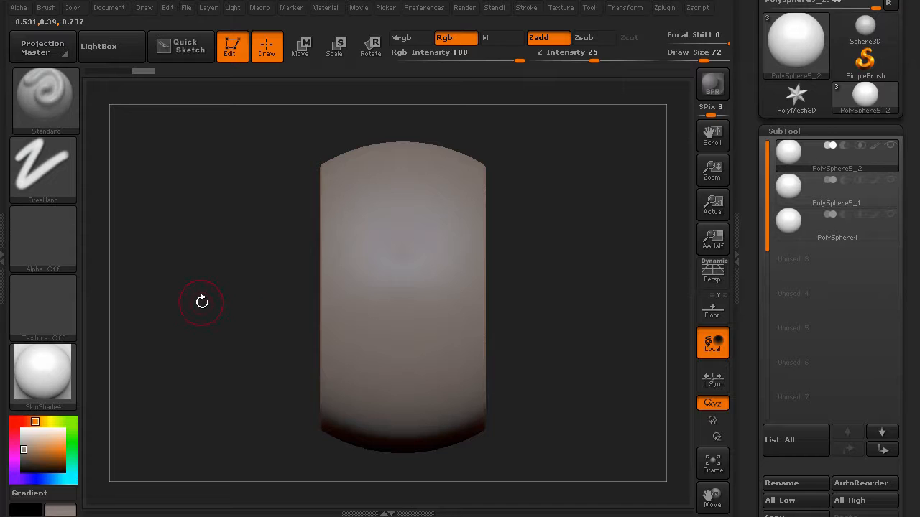
Display the polygon wireframe on the mesh and undo the side clip of the sphere.
{"action": "left_click_drag", "start_coordinate": [202, 302], "coordinate": [236, 302]}
{"action": "key", "text": "shift+f"}
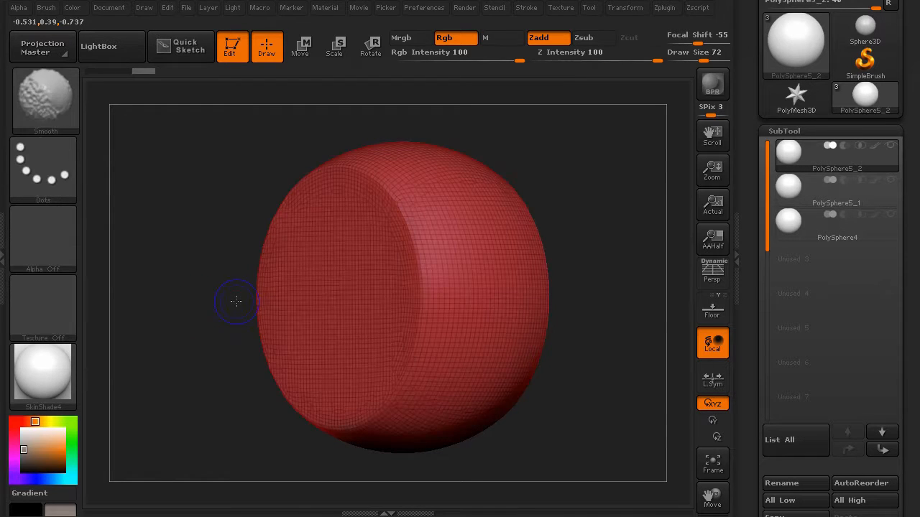
{"action": "mouse_move", "coordinate": [183, 284]}
{"action": "left_mouse_down"}
{"action": "mouse_move", "coordinate": [162, 283]}
{"action": "mouse_move", "coordinate": [189, 281]}
{"action": "mouse_move", "coordinate": [180, 265]}
{"action": "left_mouse_up"}
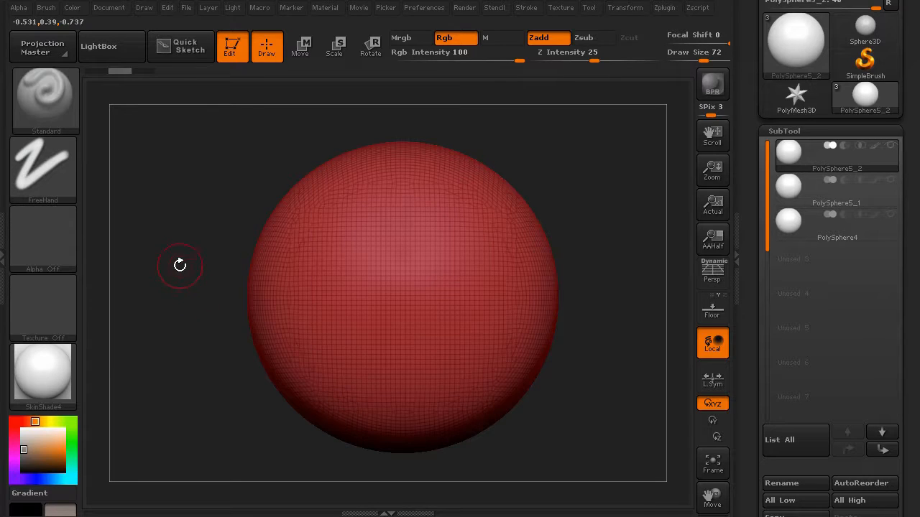
{"action": "key", "text": "f"}
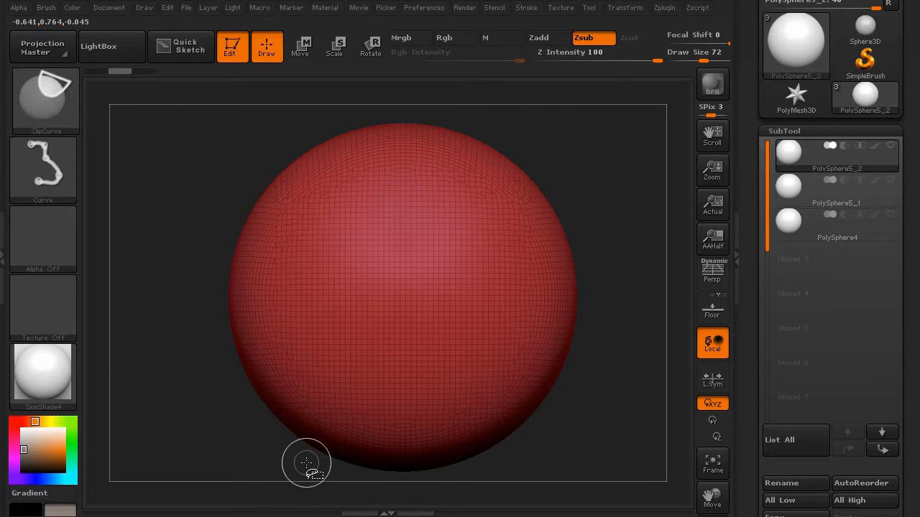
Clip the sphere's two opposite sides flat with a vertical ClipCurve line and check the flat faces from several angles.
{"action": "left_click_drag", "start_coordinate": [310, 464], "coordinate": [312, 124], "text": "ctrl+shift"}
{"action": "mouse_move", "coordinate": [161, 277]}
{"action": "left_mouse_down"}
{"action": "mouse_move", "coordinate": [211, 273]}
{"action": "mouse_move", "coordinate": [246, 248]}
{"action": "left_mouse_up"}
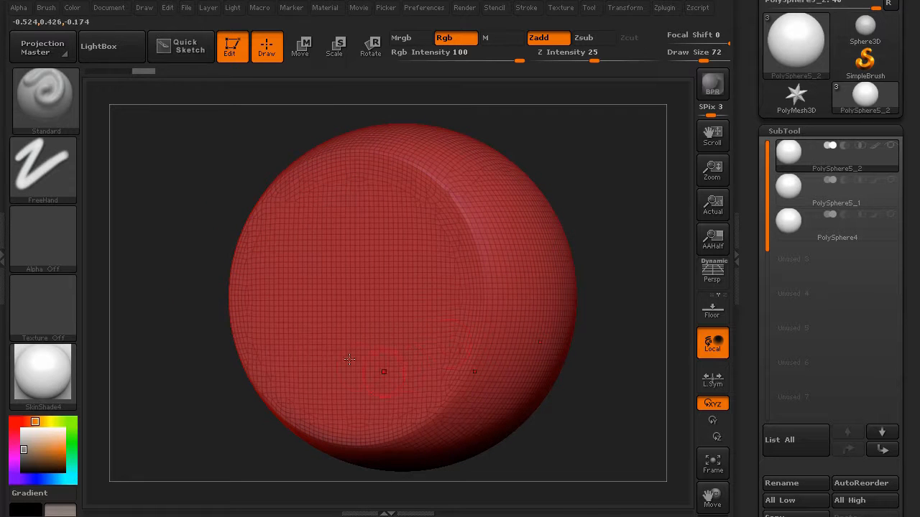
{"action": "left_click_drag", "start_coordinate": [211, 214], "coordinate": [177, 230]}
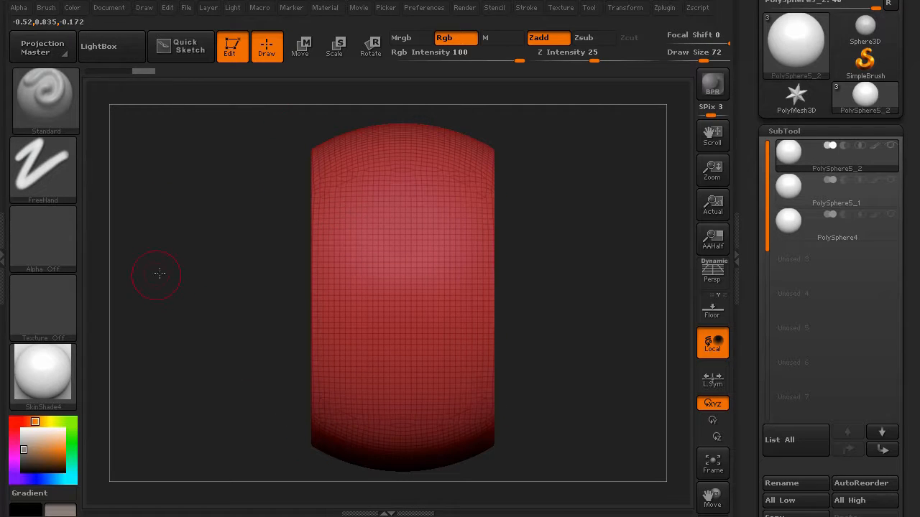
{"action": "mouse_move", "coordinate": [156, 271]}
{"action": "left_mouse_down"}
{"action": "mouse_move", "coordinate": [202, 266]}
{"action": "mouse_move", "coordinate": [139, 254]}
{"action": "mouse_move", "coordinate": [262, 197]}
{"action": "left_mouse_up"}
{"action": "left_click_drag", "start_coordinate": [210, 346], "coordinate": [263, 296], "text": "shift"}
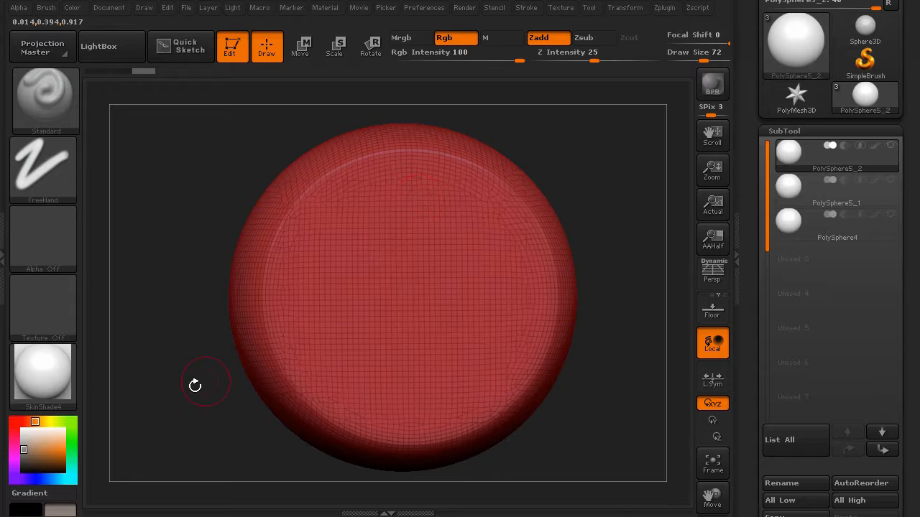
{"action": "mouse_move", "coordinate": [194, 384]}
{"action": "left_mouse_down", "text": "shift"}
{"action": "mouse_move", "coordinate": [123, 382]}
{"action": "mouse_move", "coordinate": [160, 370]}
{"action": "left_mouse_up", "text": "shift"}
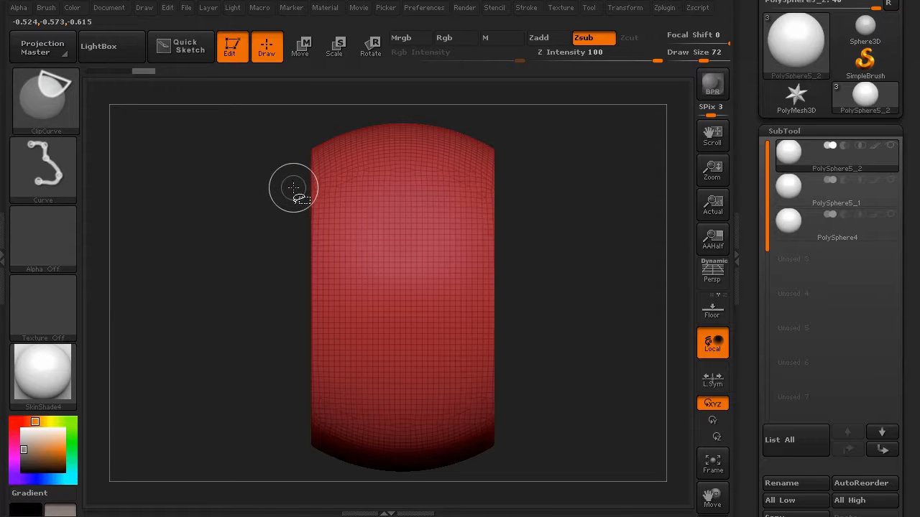
Try to clip off the top of the shape with a horizontal ClipCurve line, then undo the attempt.
{"action": "left_click_drag", "start_coordinate": [296, 187], "coordinate": [487, 188], "text": "ctrl+shift"}
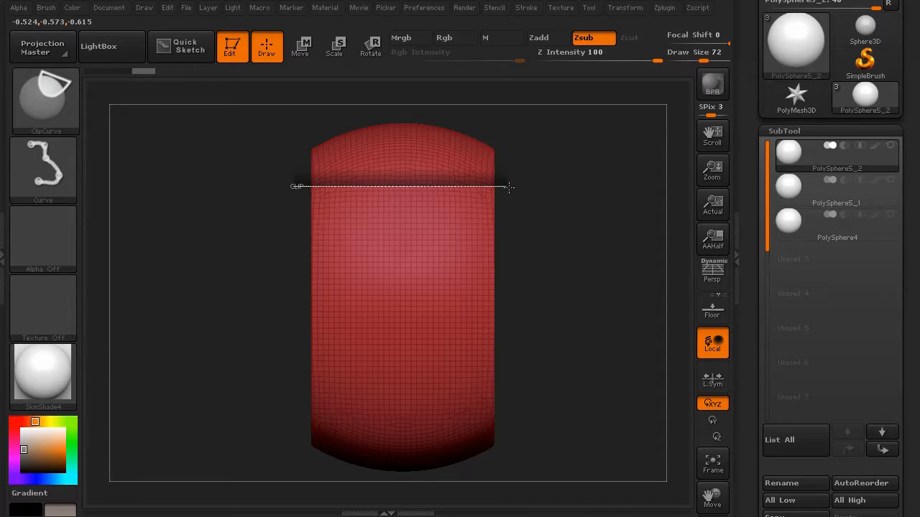
{"action": "mouse_move", "coordinate": [509, 187]}
{"action": "left_mouse_down", "text": "ctrl+shift"}
{"action": "mouse_move", "coordinate": [323, 152]}
{"action": "mouse_move", "coordinate": [180, 174]}
{"action": "left_mouse_up", "text": "ctrl+shift"}
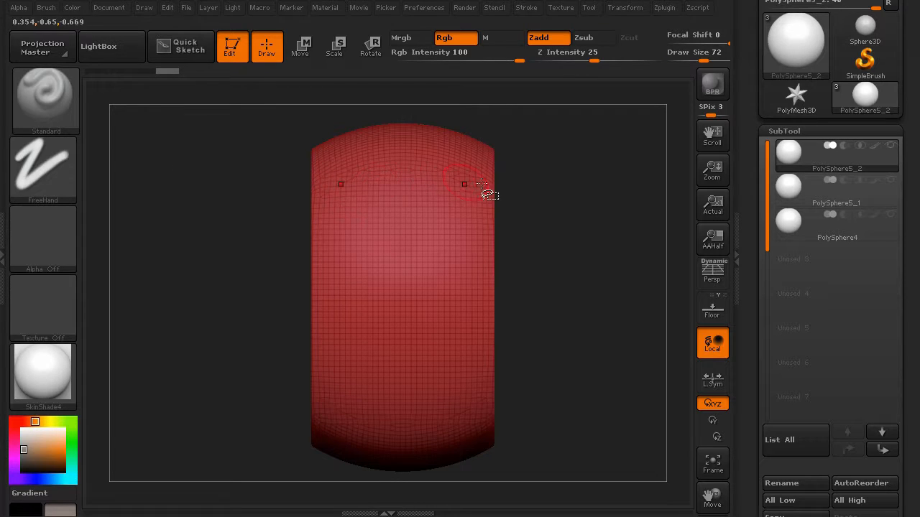
{"action": "mouse_move", "coordinate": [503, 186]}
{"action": "left_mouse_down", "text": "ctrl+shift"}
{"action": "mouse_move", "coordinate": [300, 186]}
{"action": "mouse_move", "coordinate": [238, 162]}
{"action": "mouse_move", "coordinate": [238, 127]}
{"action": "mouse_move", "coordinate": [317, 191]}
{"action": "mouse_move", "coordinate": [304, 242]}
{"action": "mouse_move", "coordinate": [269, 232]}
{"action": "mouse_move", "coordinate": [232, 158]}
{"action": "mouse_move", "coordinate": [187, 269]}
{"action": "mouse_move", "coordinate": [223, 302]}
{"action": "mouse_move", "coordinate": [233, 365]}
{"action": "mouse_move", "coordinate": [318, 297]}
{"action": "mouse_move", "coordinate": [353, 298]}
{"action": "mouse_move", "coordinate": [245, 214]}
{"action": "mouse_move", "coordinate": [216, 224]}
{"action": "mouse_move", "coordinate": [220, 235]}
{"action": "left_mouse_up", "text": "ctrl+shift"}
{"action": "key", "text": "ctrl+z"}
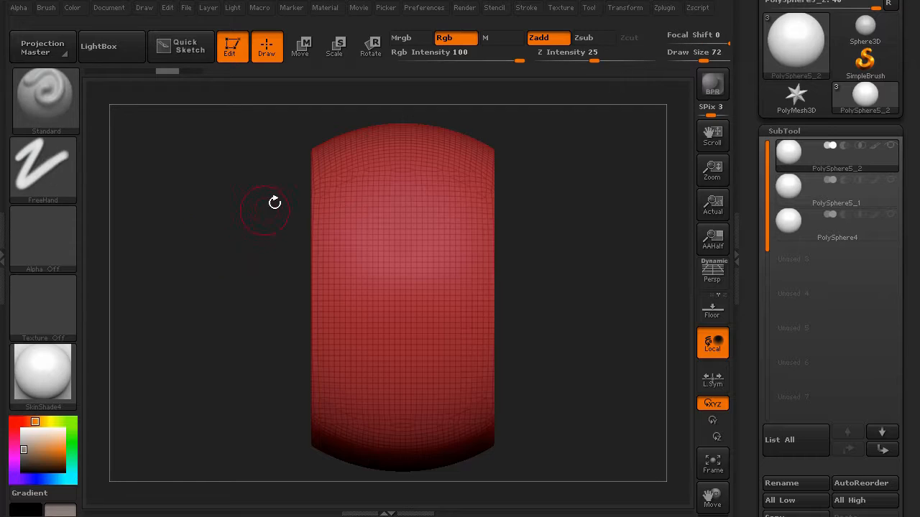
Clip the top and the bottom of the shape flat with two horizontal ClipCurve lines.
{"action": "key", "text": "ctrl+shift"}
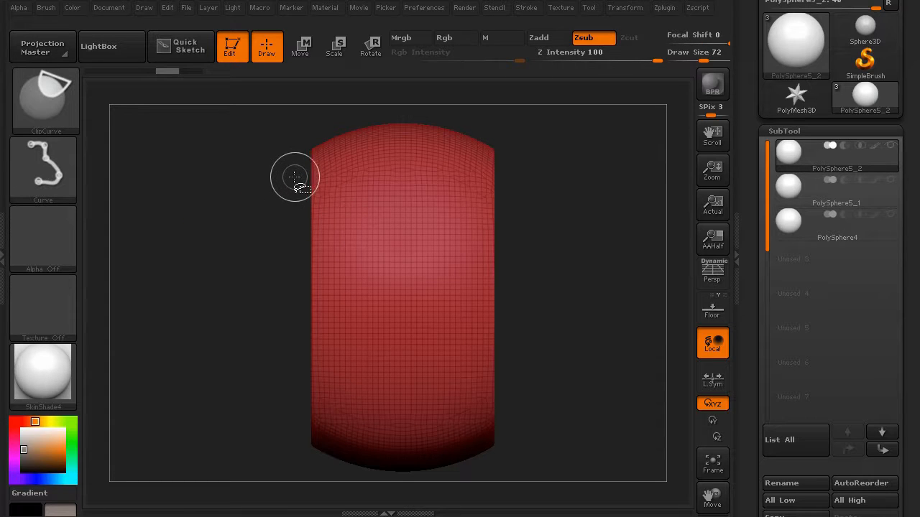
{"action": "left_click_drag", "start_coordinate": [290, 173], "coordinate": [509, 174], "text": "ctrl+shift"}
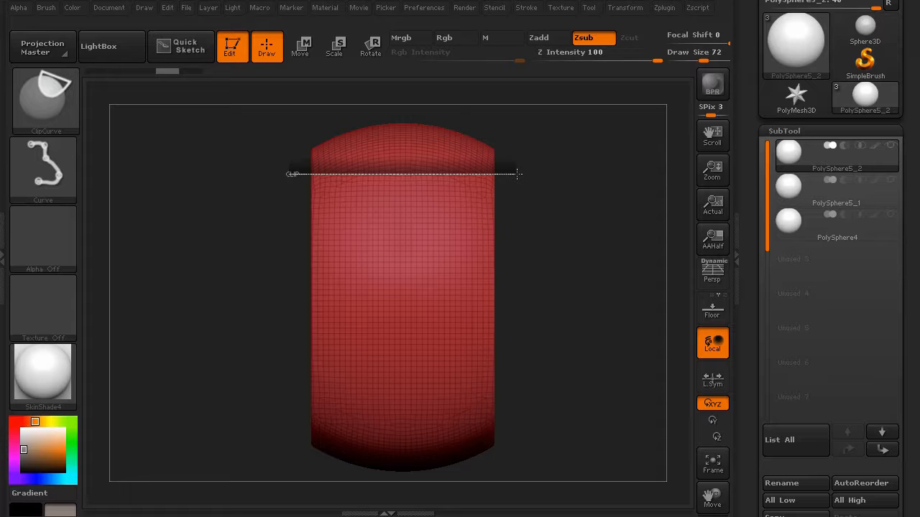
{"action": "left_click_drag", "start_coordinate": [517, 173], "coordinate": [517, 174]}
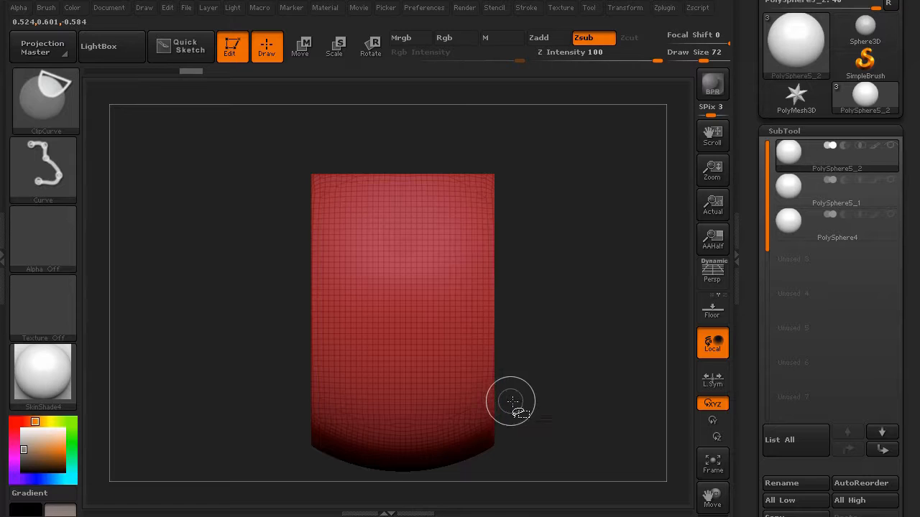
{"action": "left_click_drag", "start_coordinate": [510, 401], "coordinate": [259, 401], "text": "ctrl+shift"}
{"action": "mouse_move", "coordinate": [205, 364]}
{"action": "left_mouse_down"}
{"action": "mouse_move", "coordinate": [160, 298]}
{"action": "mouse_move", "coordinate": [166, 319]}
{"action": "left_mouse_up"}
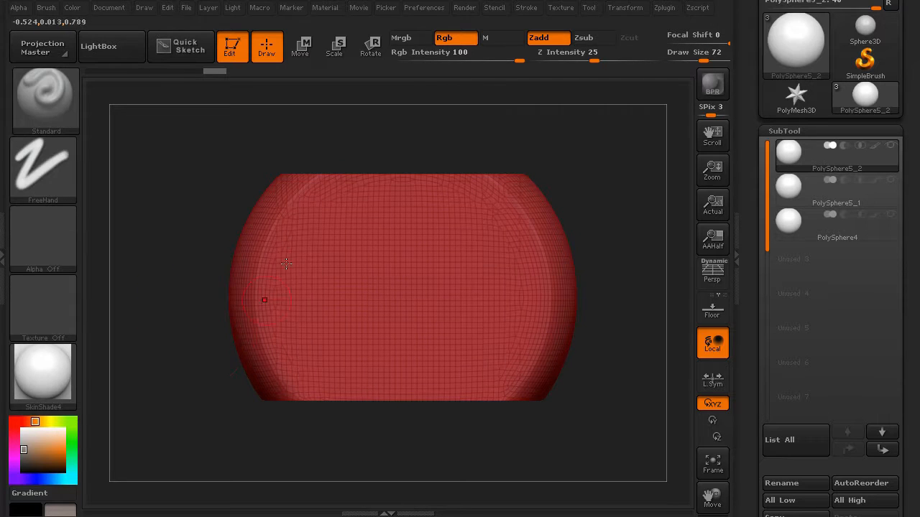
Try a vertical clip from top to bottom beside the first rounded end of the side face, and undo it.
{"action": "left_click_drag", "start_coordinate": [327, 158], "coordinate": [328, 225], "text": "ctrl+shift"}
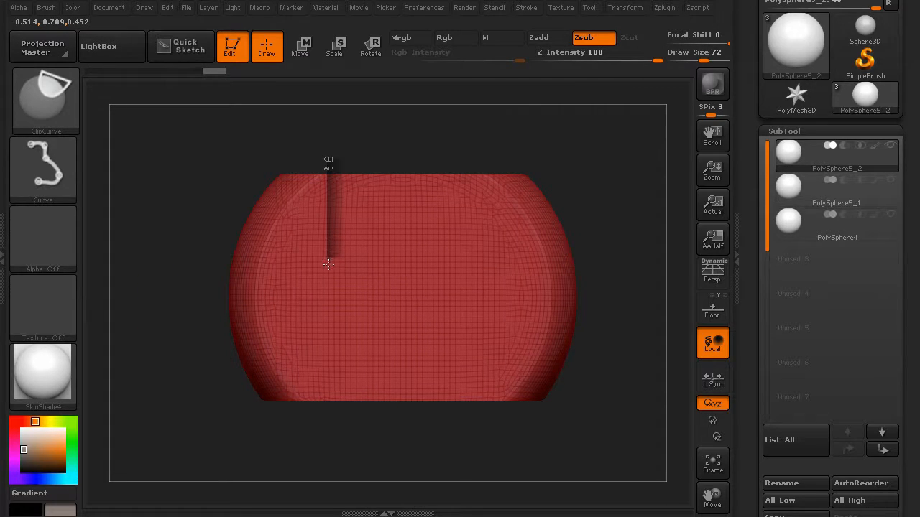
{"action": "left_click_drag", "start_coordinate": [329, 289], "coordinate": [333, 325], "text": "ctrl+shift"}
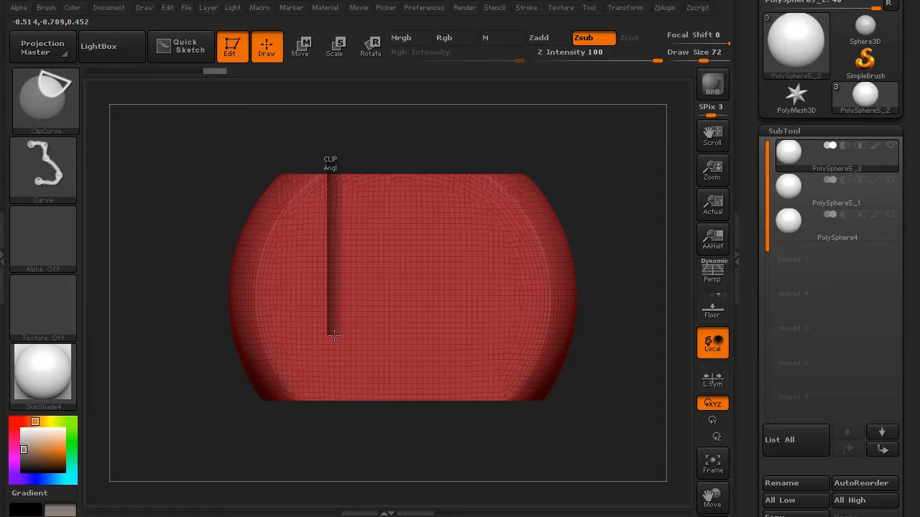
{"action": "left_click_drag", "start_coordinate": [334, 357], "coordinate": [334, 421], "text": "ctrl+shift"}
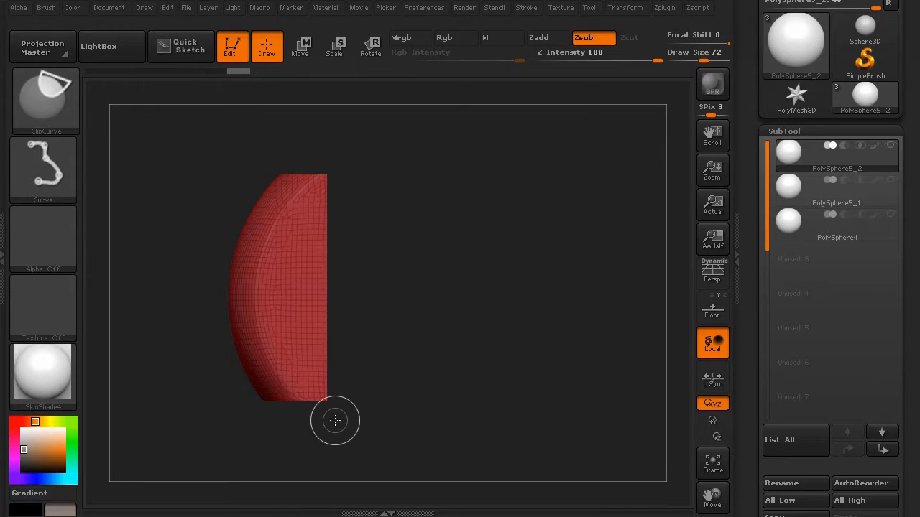
{"action": "key", "text": "ctrl+z"}
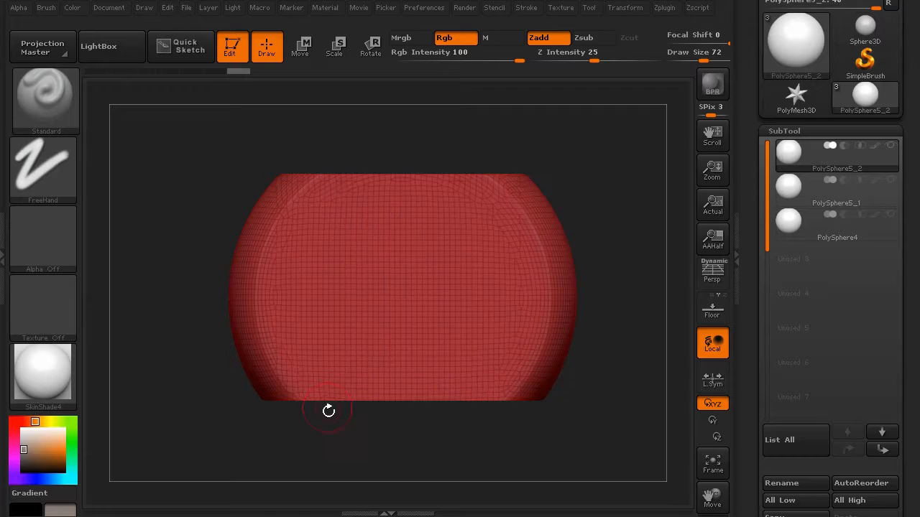
Clip both remaining rounded ends flat with vertical ClipCurve lines so the shape becomes a rectangular block.
{"action": "left_click_drag", "start_coordinate": [317, 426], "coordinate": [319, 141], "text": "ctrl+shift"}
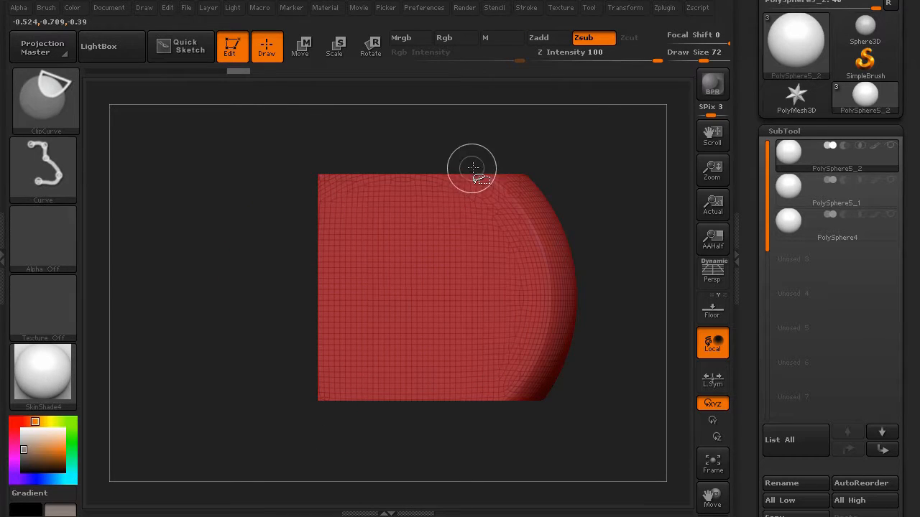
{"action": "left_click_drag", "start_coordinate": [480, 180], "coordinate": [478, 409], "text": "ctrl+shift"}
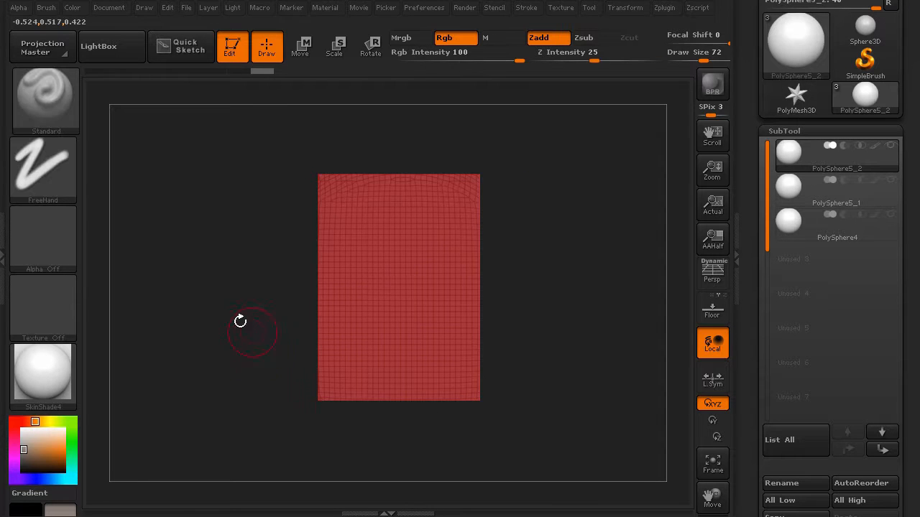
{"action": "left_click_drag", "start_coordinate": [240, 320], "coordinate": [205, 109]}
{"action": "mouse_move", "coordinate": [230, 187]}
{"action": "left_mouse_down"}
{"action": "mouse_move", "coordinate": [185, 259]}
{"action": "mouse_move", "coordinate": [163, 228]}
{"action": "left_mouse_up"}
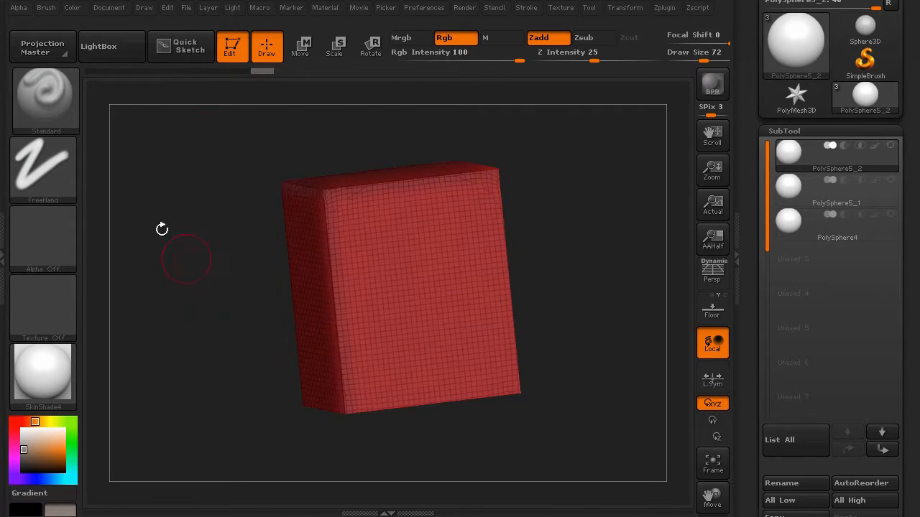
Switch the clipping brush back to SelectRect.
{"action": "left_click", "coordinate": [63, 112], "text": "ctrl+shift"}
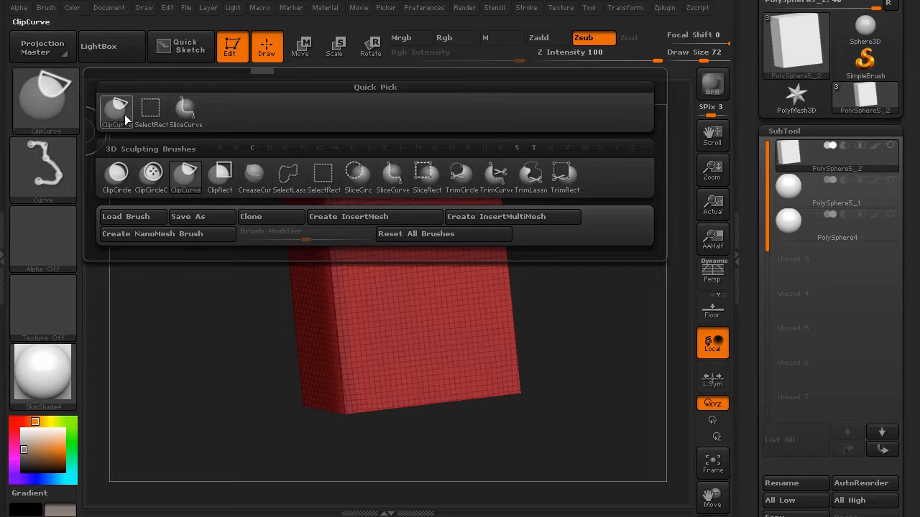
{"action": "left_click", "coordinate": [150, 115]}
{"action": "mouse_move", "coordinate": [205, 323]}
{"action": "left_mouse_down"}
{"action": "mouse_move", "coordinate": [211, 302]}
{"action": "mouse_move", "coordinate": [192, 314]}
{"action": "mouse_move", "coordinate": [299, 376]}
{"action": "mouse_move", "coordinate": [220, 360]}
{"action": "mouse_move", "coordinate": [620, 352]}
{"action": "left_mouse_up"}
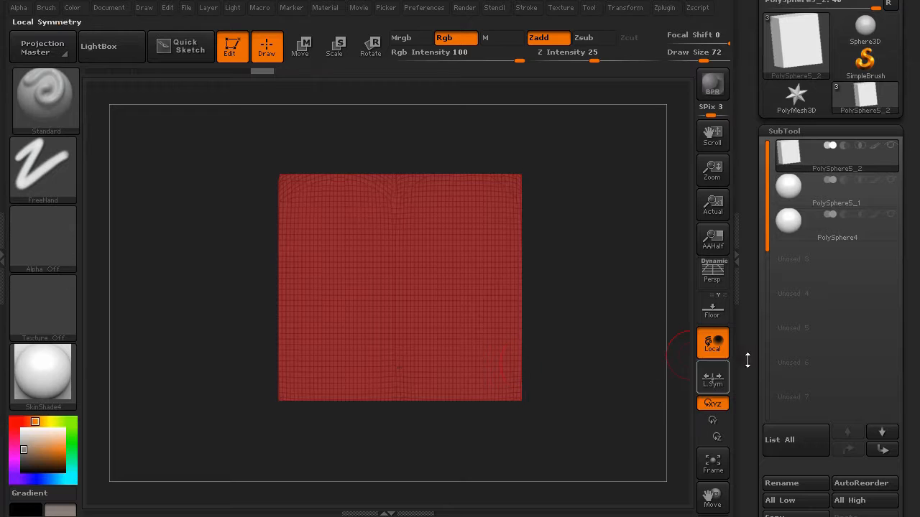
Set the DynaMesh resolution to 128 and remesh the block.
{"action": "left_click_drag", "start_coordinate": [751, 339], "coordinate": [740, 86]}
{"action": "left_click", "coordinate": [775, 234]}
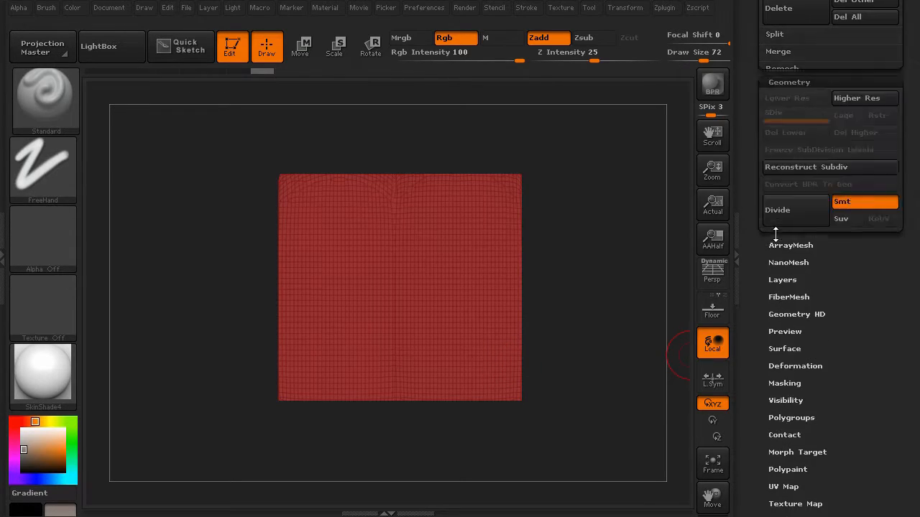
{"action": "left_click", "coordinate": [774, 247]}
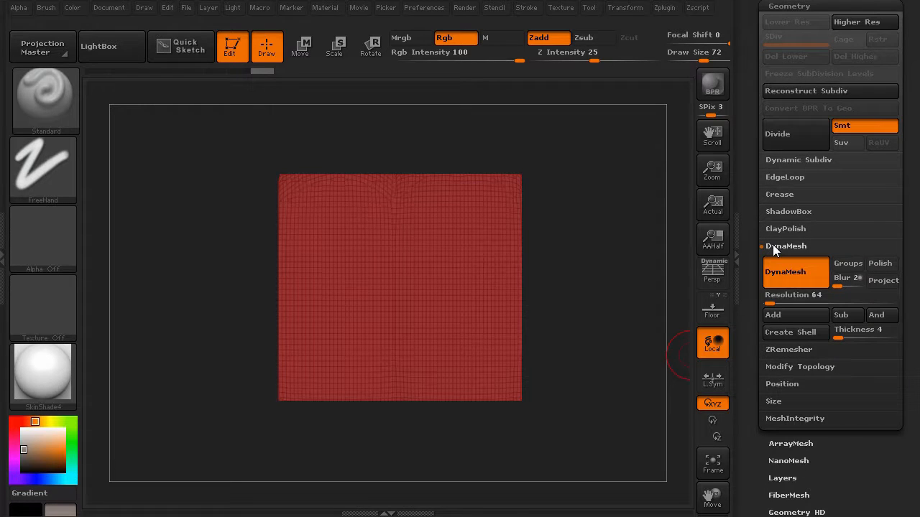
{"action": "left_click", "coordinate": [781, 298]}
{"action": "type", "text": "128"}
{"action": "key", "text": "Return"}
{"action": "left_click_drag", "start_coordinate": [199, 263], "coordinate": [201, 324]}
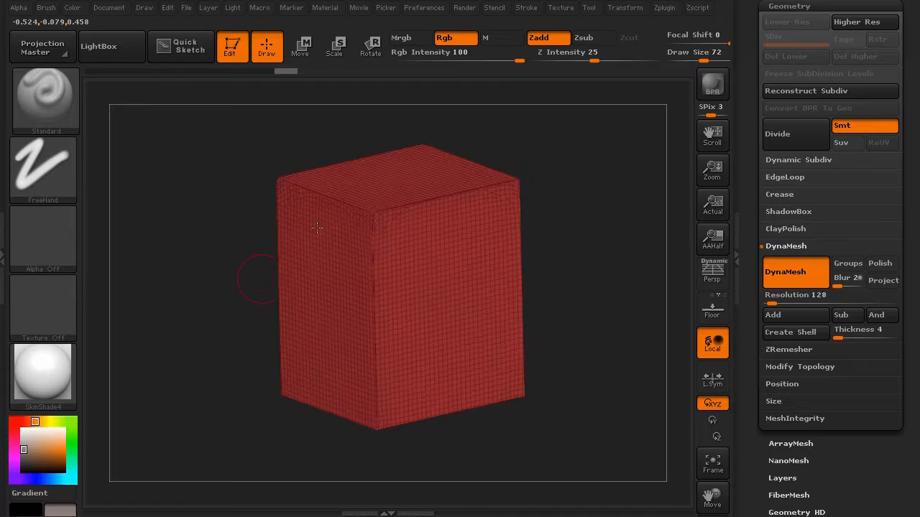
{"action": "left_click_drag", "start_coordinate": [175, 256], "coordinate": [224, 394], "text": "ctrl"}
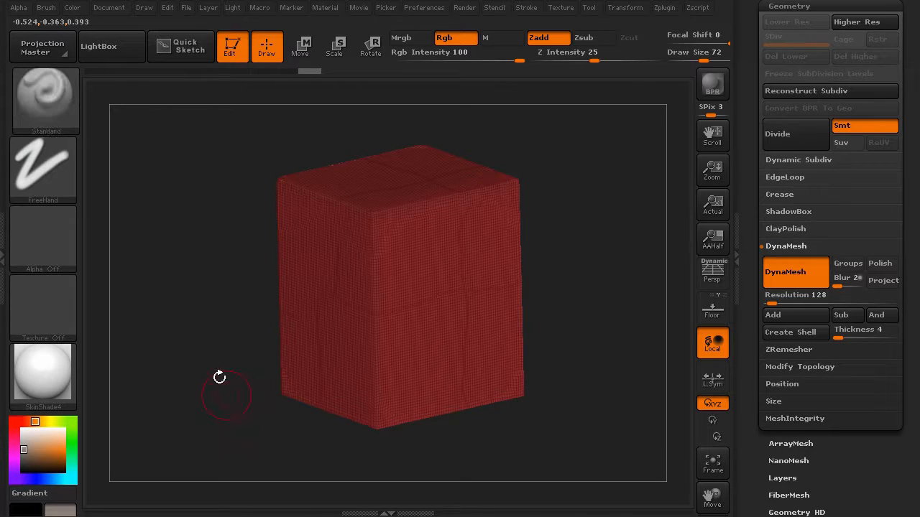
Hide the wireframe and centre the block in a straight-on view.
{"action": "left_click_drag", "start_coordinate": [205, 296], "coordinate": [201, 353], "text": "alt"}
{"action": "mouse_move", "coordinate": [166, 318]}
{"action": "left_mouse_down"}
{"action": "mouse_move", "coordinate": [189, 374]}
{"action": "mouse_move", "coordinate": [206, 384]}
{"action": "mouse_move", "coordinate": [162, 302]}
{"action": "left_mouse_up"}
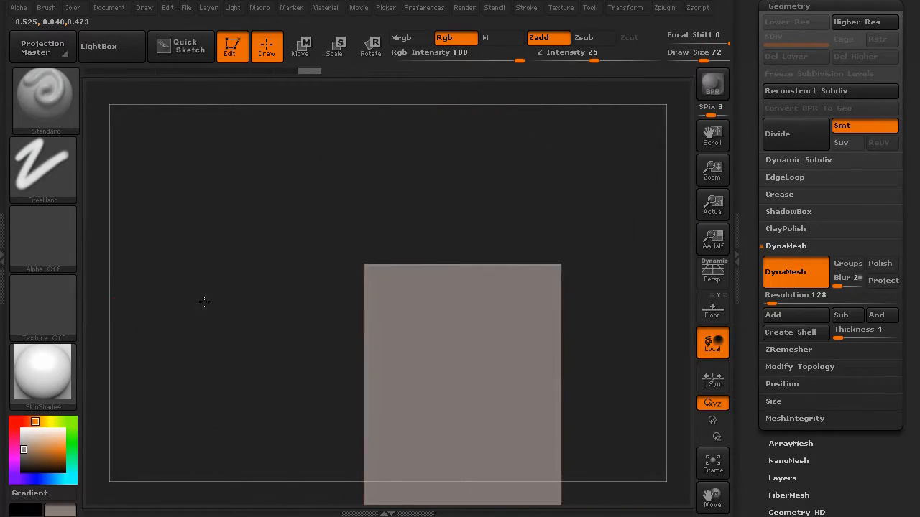
{"action": "left_click_drag", "start_coordinate": [204, 301], "coordinate": [213, 329]}
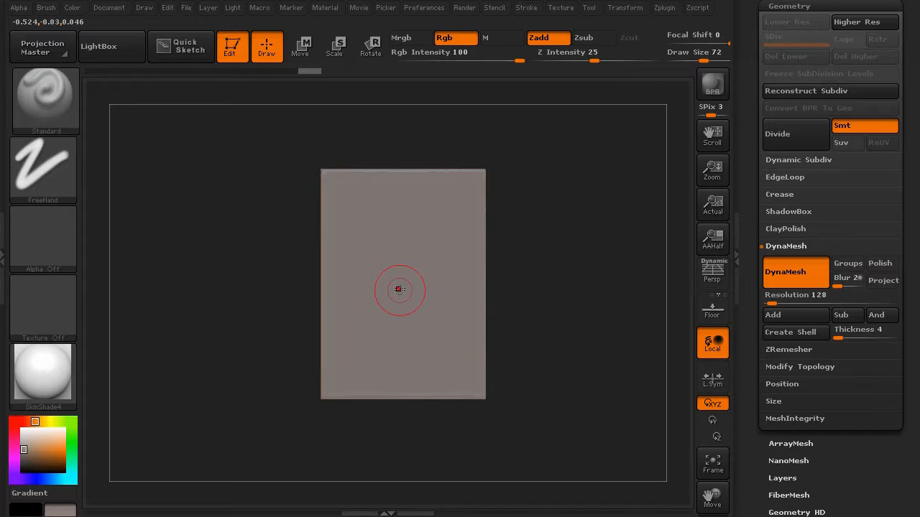
Squash the block vertically using a Transpose Move line about 0.68 units long, drawn straight down from near its centre.
{"action": "key", "text": "w"}
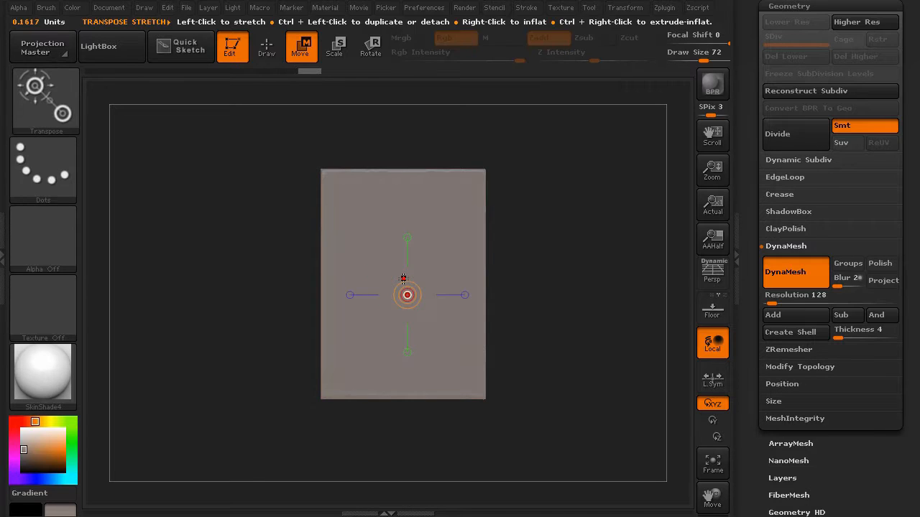
{"action": "left_click_drag", "start_coordinate": [393, 273], "coordinate": [393, 459]}
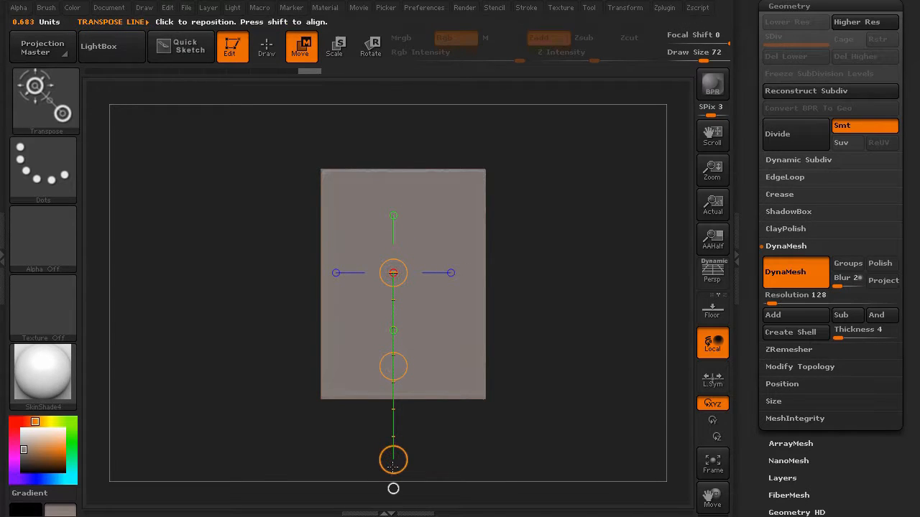
{"action": "left_click_drag", "start_coordinate": [393, 461], "coordinate": [393, 404]}
{"action": "mouse_move", "coordinate": [277, 356]}
{"action": "left_mouse_down"}
{"action": "mouse_move", "coordinate": [218, 326]}
{"action": "mouse_move", "coordinate": [218, 386]}
{"action": "mouse_move", "coordinate": [202, 345]}
{"action": "mouse_move", "coordinate": [199, 362]}
{"action": "left_mouse_up"}
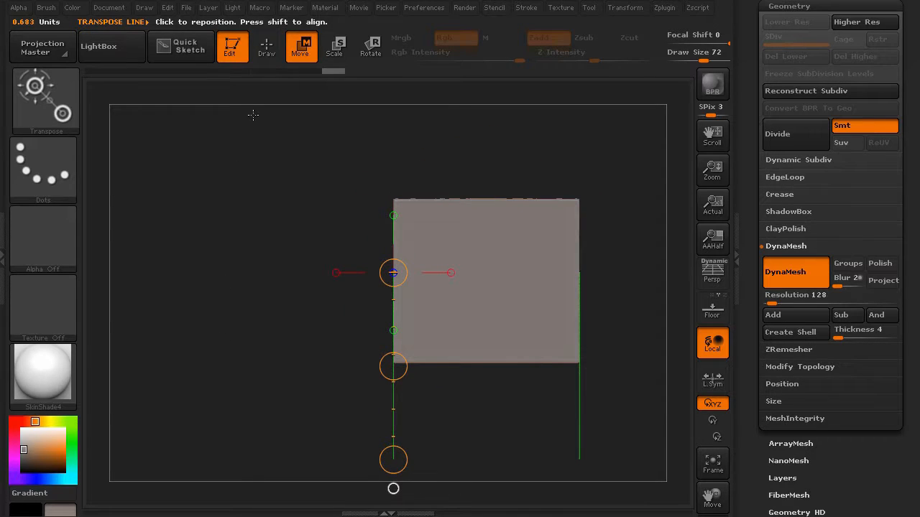
Return to Draw mode, remesh the squashed block with DynaMesh and inspect its wireframe.
{"action": "key", "text": "q"}
{"action": "key", "text": "ctrl"}
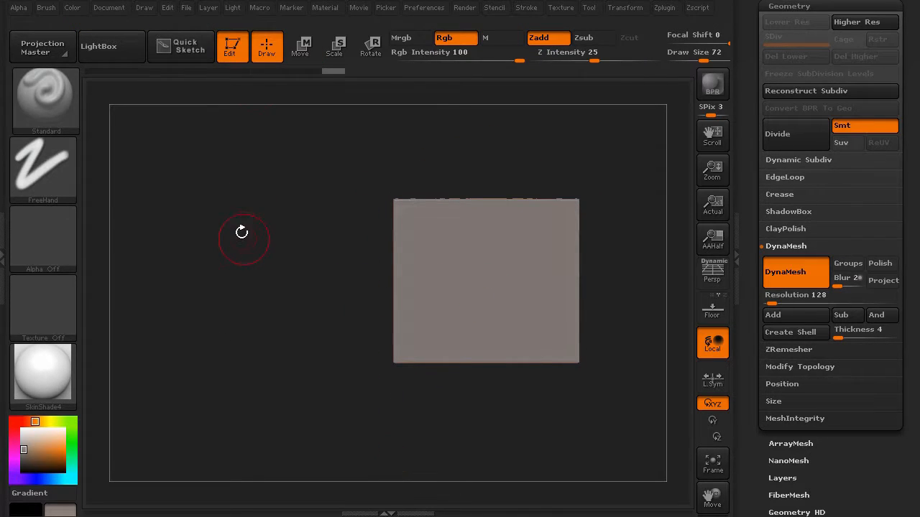
{"action": "left_click_drag", "start_coordinate": [226, 338], "coordinate": [186, 285]}
{"action": "key", "text": "shift+f"}
{"action": "left_click_drag", "start_coordinate": [259, 314], "coordinate": [197, 317], "text": "alt"}
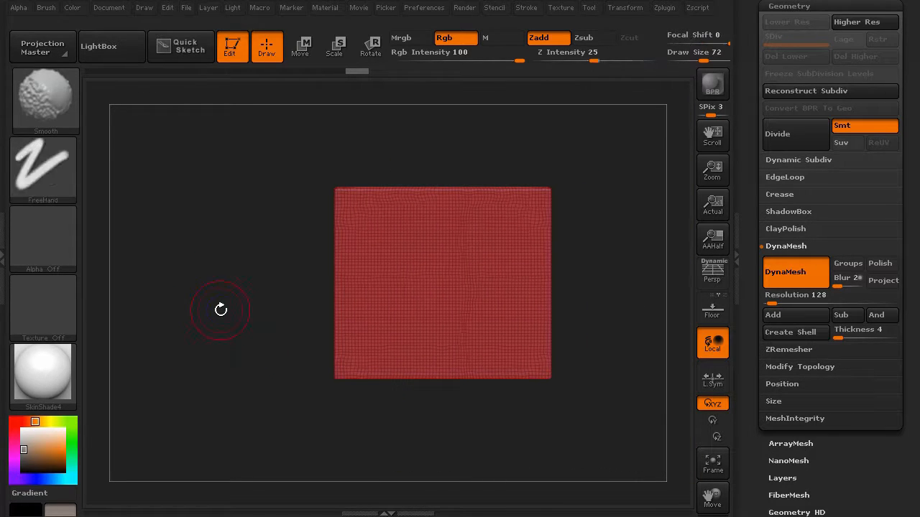
{"action": "key", "text": "shift+f"}
{"action": "left_click_drag", "start_coordinate": [210, 304], "coordinate": [167, 318], "text": "alt"}
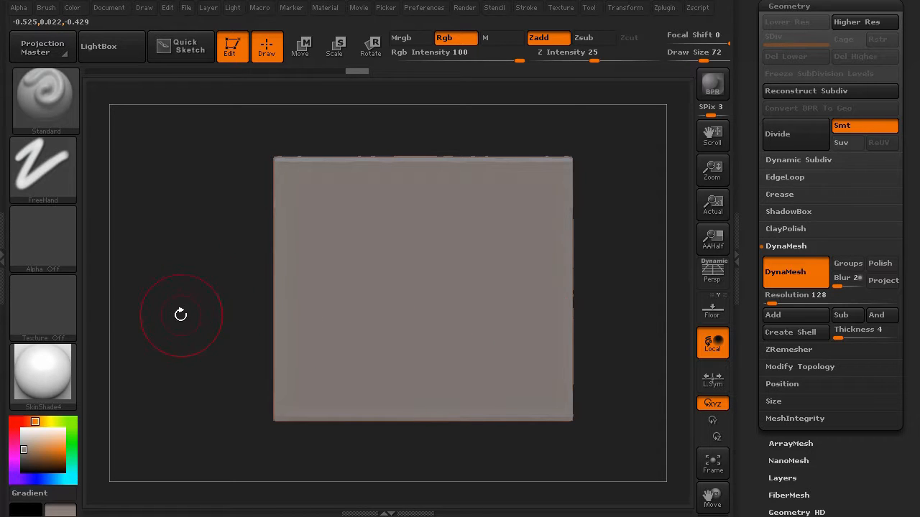
Squash the block's depth into a thin slab using a horizontal Transpose Move line about 0.7 units long.
{"action": "left_click_drag", "start_coordinate": [198, 338], "coordinate": [144, 294]}
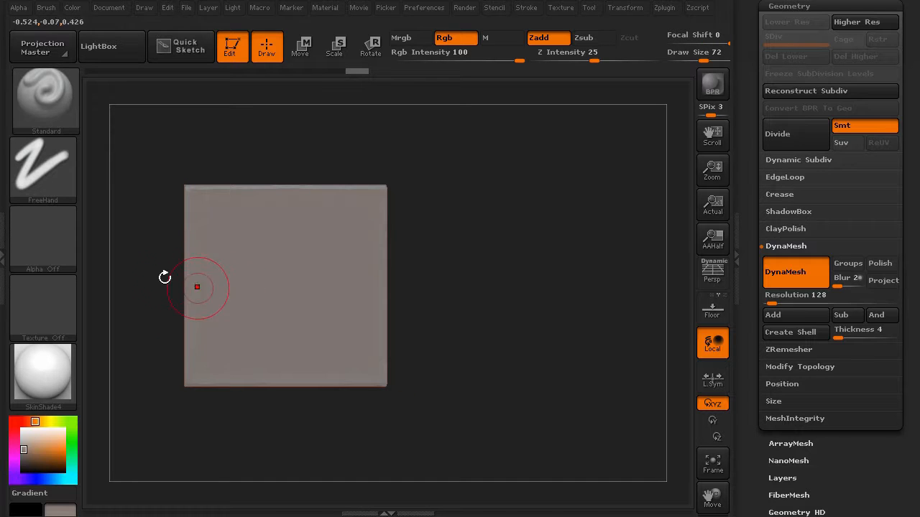
{"action": "left_click_drag", "start_coordinate": [202, 265], "coordinate": [294, 256], "text": "alt"}
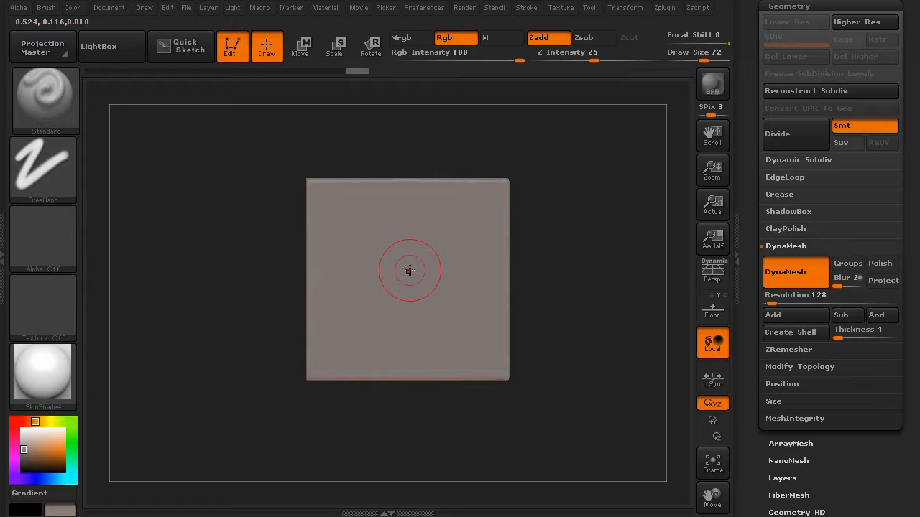
{"action": "key", "text": "w"}
{"action": "left_click_drag", "start_coordinate": [410, 267], "coordinate": [439, 277]}
{"action": "key", "text": "ctrl+z"}
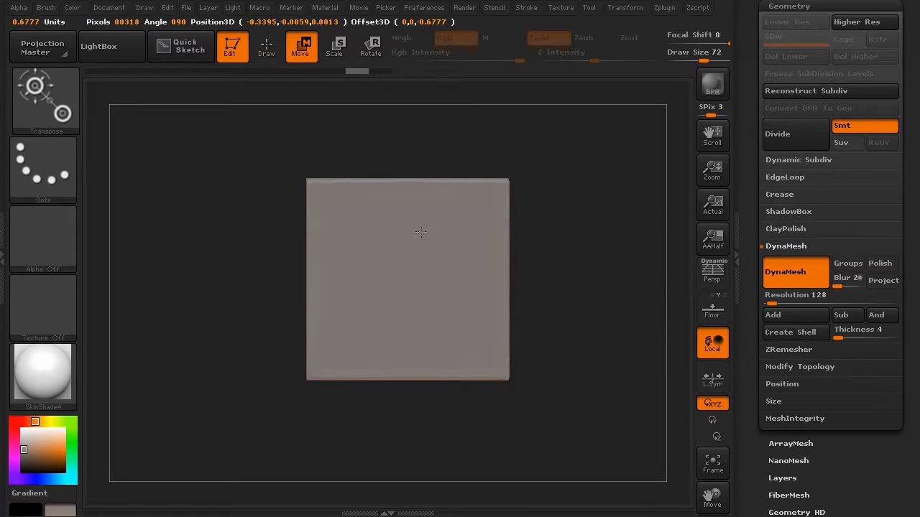
{"action": "left_click", "coordinate": [420, 231]}
{"action": "left_click_drag", "start_coordinate": [420, 232], "coordinate": [441, 275]}
{"action": "key", "text": "ctrl+z"}
{"action": "key", "text": "ctrl+z"}
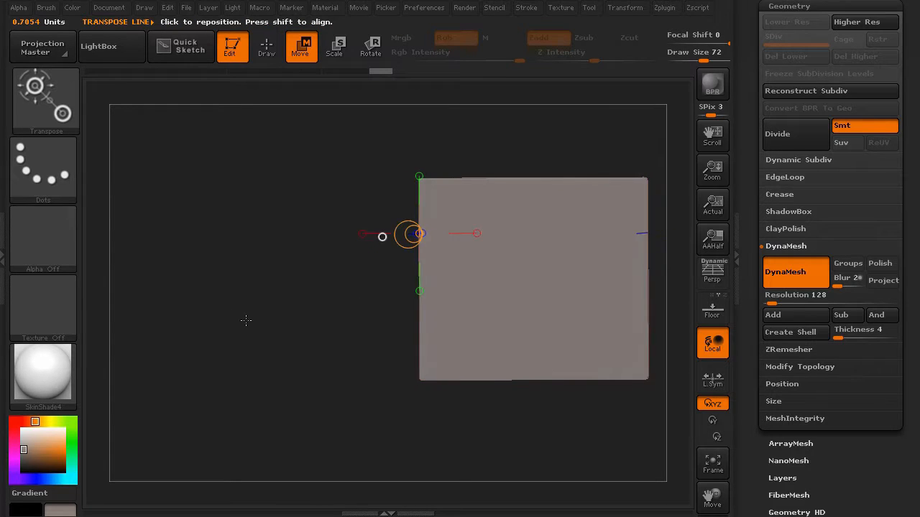
Reduce the slab's height with a vertical Transpose Move line about 0.41 units long, and return to Draw mode in a straight-on view.
{"action": "mouse_move", "coordinate": [512, 273]}
{"action": "left_mouse_down", "text": "shift"}
{"action": "mouse_move", "coordinate": [513, 137]}
{"action": "mouse_move", "coordinate": [511, 211]}
{"action": "left_mouse_up", "text": "shift"}
{"action": "mouse_move", "coordinate": [331, 385]}
{"action": "left_mouse_down", "text": "alt"}
{"action": "mouse_move", "coordinate": [240, 359]}
{"action": "mouse_move", "coordinate": [277, 392]}
{"action": "mouse_move", "coordinate": [179, 410]}
{"action": "mouse_move", "coordinate": [214, 429]}
{"action": "mouse_move", "coordinate": [214, 460]}
{"action": "mouse_move", "coordinate": [190, 457]}
{"action": "mouse_move", "coordinate": [192, 438]}
{"action": "left_mouse_up", "text": "alt"}
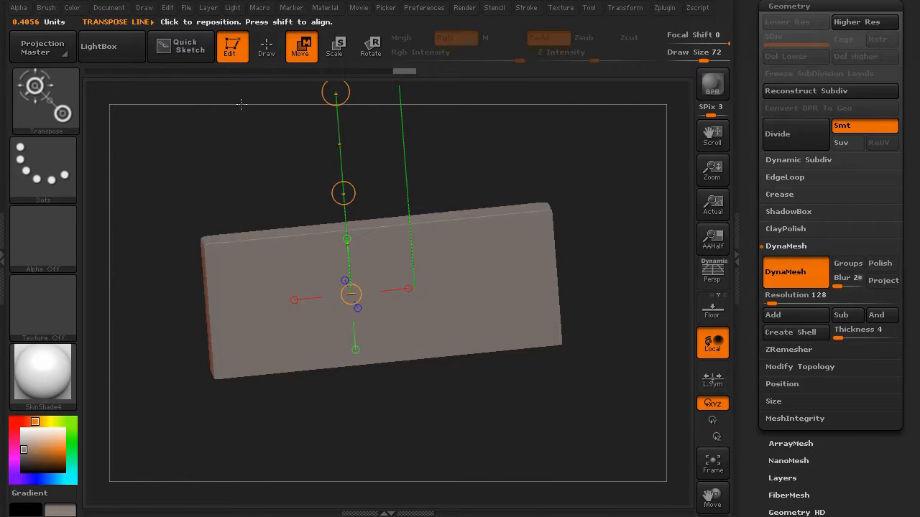
{"action": "left_click", "coordinate": [265, 51]}
{"action": "left_click_drag", "start_coordinate": [192, 165], "coordinate": [180, 190], "text": "shift"}
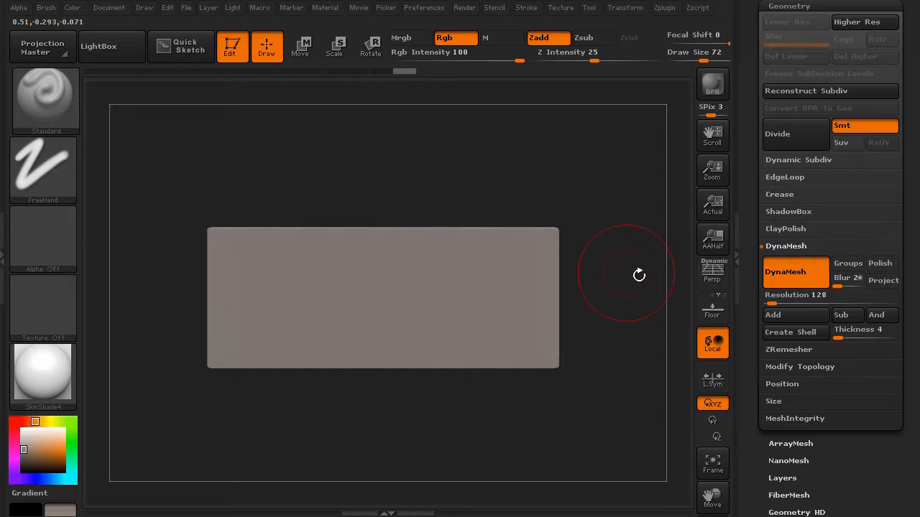
Set the DynaMesh resolution to 256, remesh the slab and show its wireframe.
{"action": "left_click", "coordinate": [785, 294]}
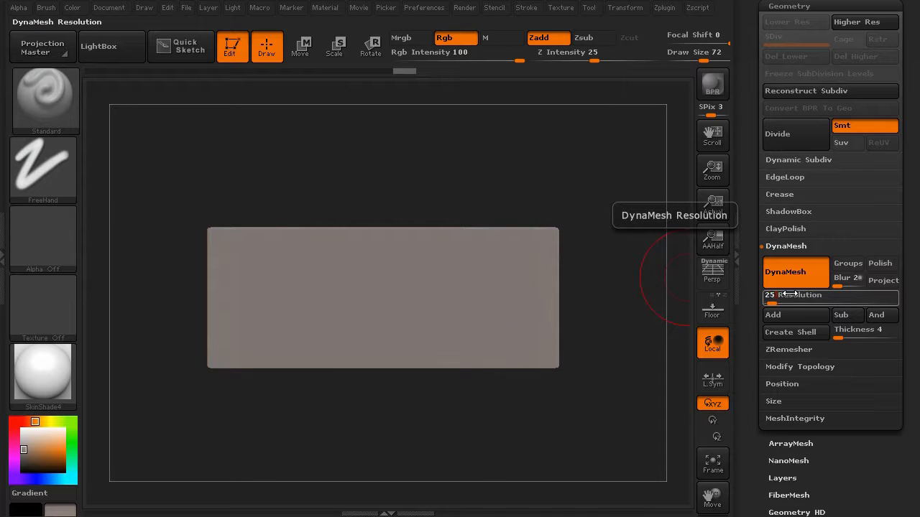
{"action": "left_click_drag", "start_coordinate": [606, 182], "coordinate": [631, 341], "text": "ctrl"}
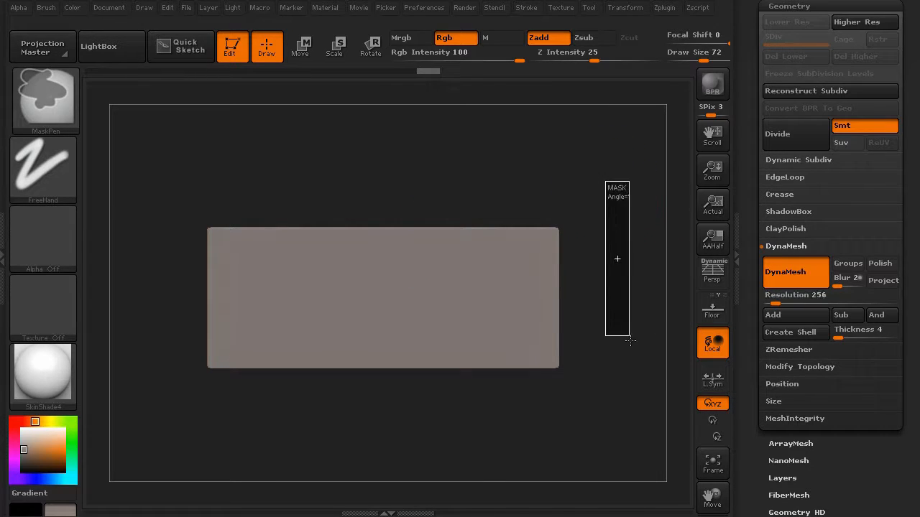
{"action": "key", "text": "shift+f"}
{"action": "left_click_drag", "start_coordinate": [333, 423], "coordinate": [338, 398], "text": "alt"}
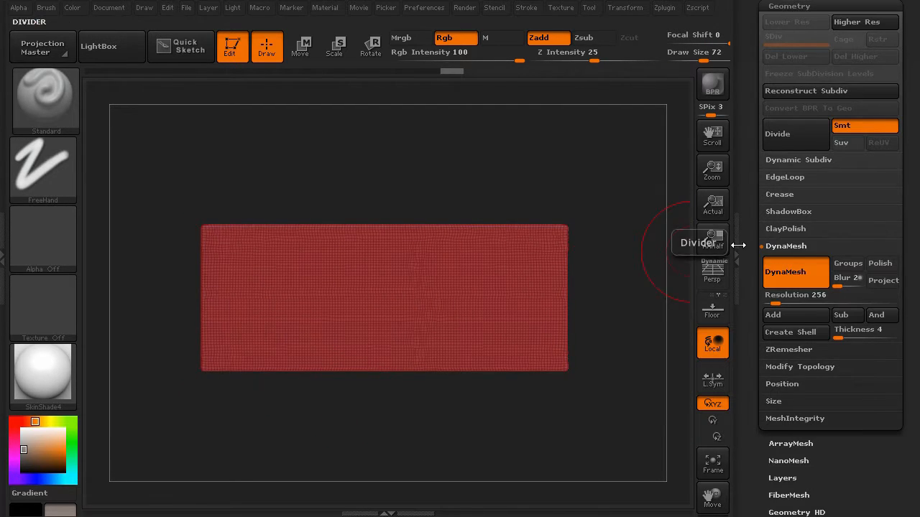
Check the slab's active point count.
{"action": "left_click", "coordinate": [734, 244]}
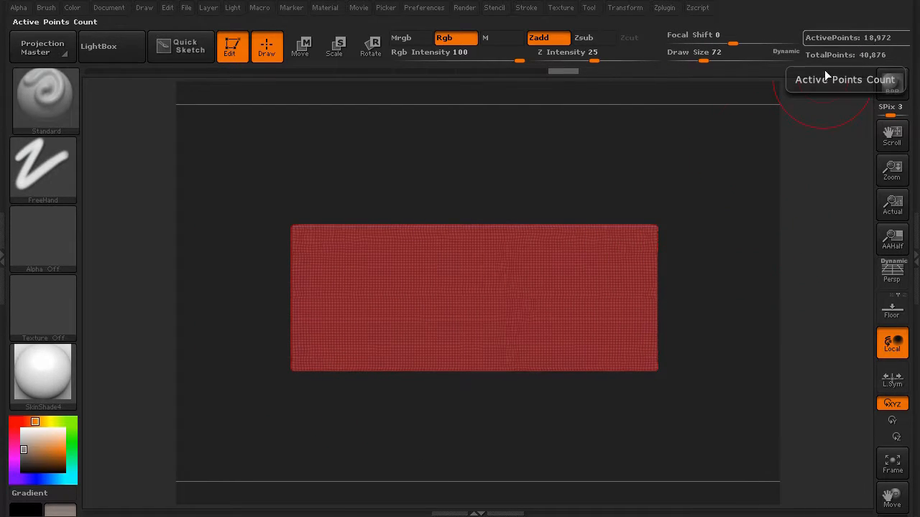
{"action": "left_click", "coordinate": [915, 257]}
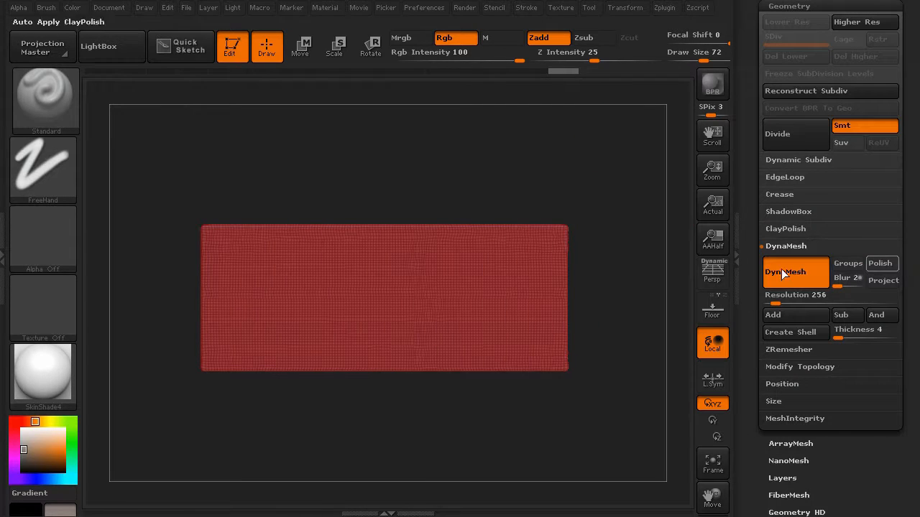
{"action": "key", "text": "shift"}
{"action": "key", "text": "shift"}
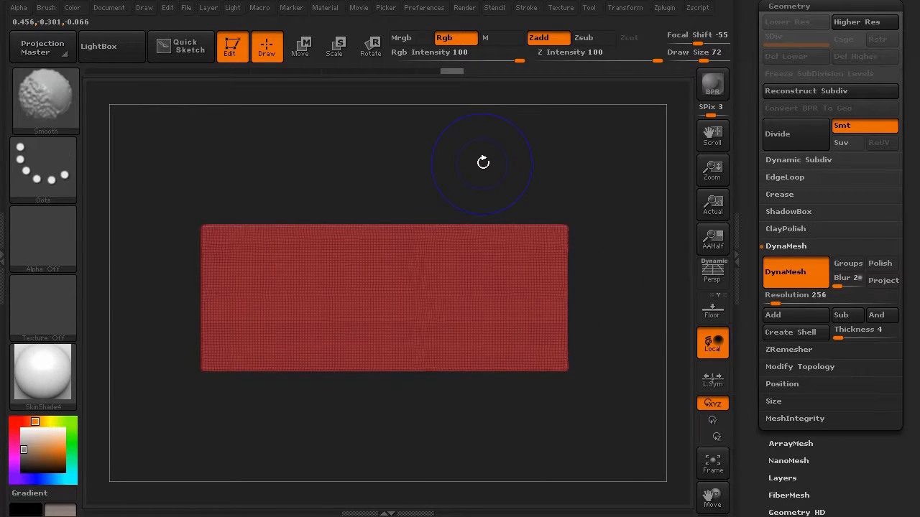
{"action": "key", "text": "shift"}
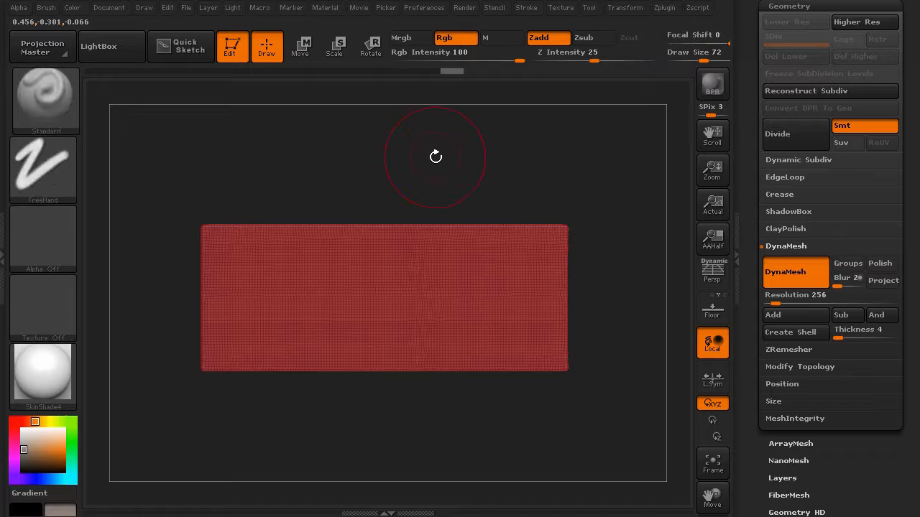
Turn on dynamic subdivision for the slab and switch DynaMesh off, with the wireframe hidden.
{"action": "key", "text": "d"}
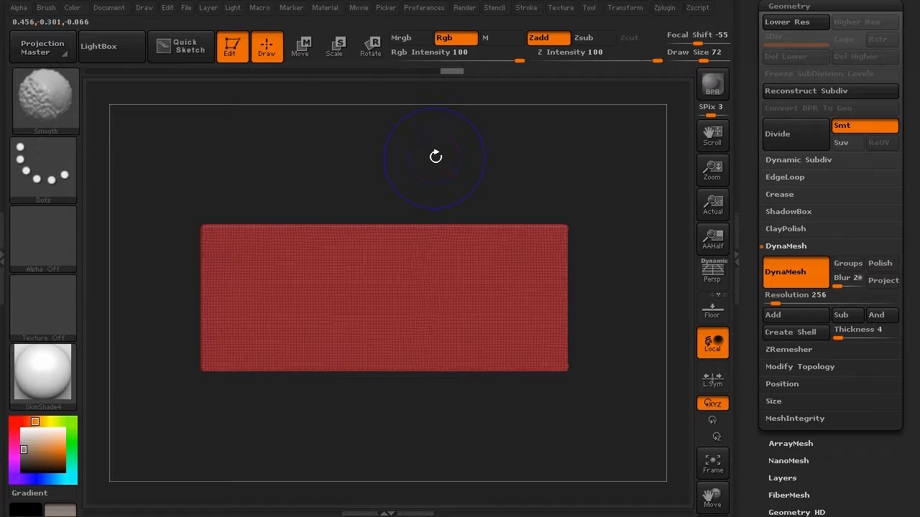
{"action": "key", "text": "shift+f"}
{"action": "left_click", "coordinate": [783, 272]}
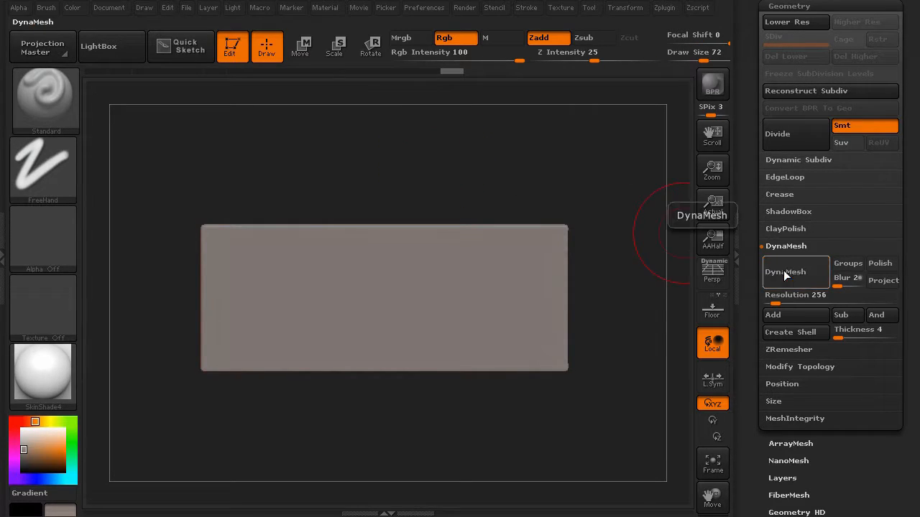
Subdivide the slab twice to reach subdivision level 3, checking the active point count.
{"action": "key", "text": "ctrl"}
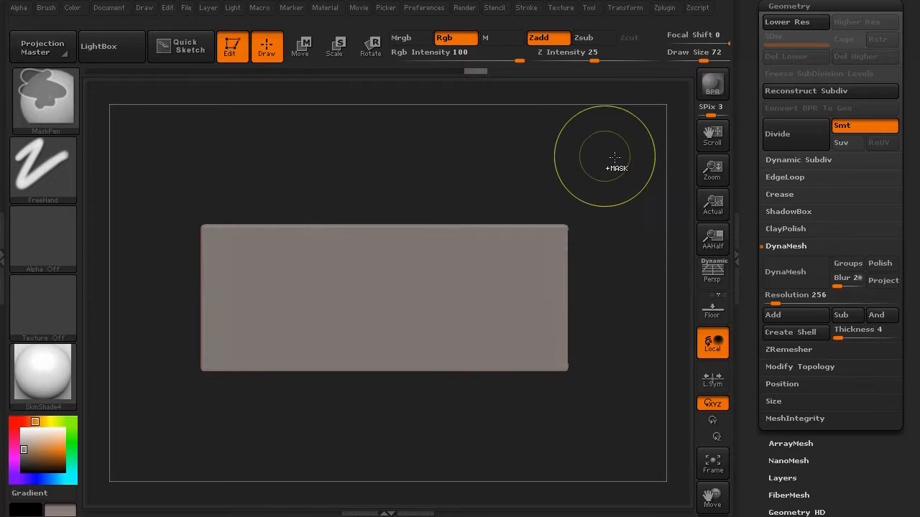
{"action": "key", "text": "ctrl"}
{"action": "key", "text": "ctrl+d"}
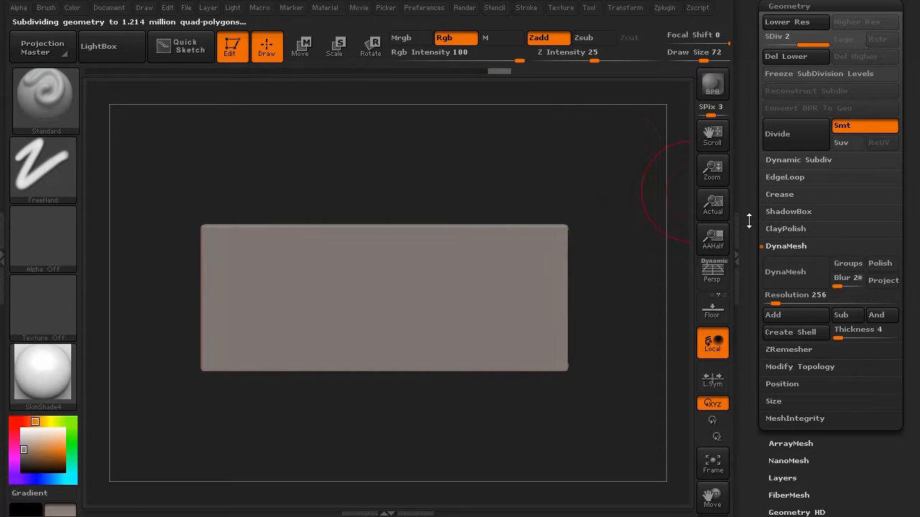
{"action": "left_click", "coordinate": [739, 219]}
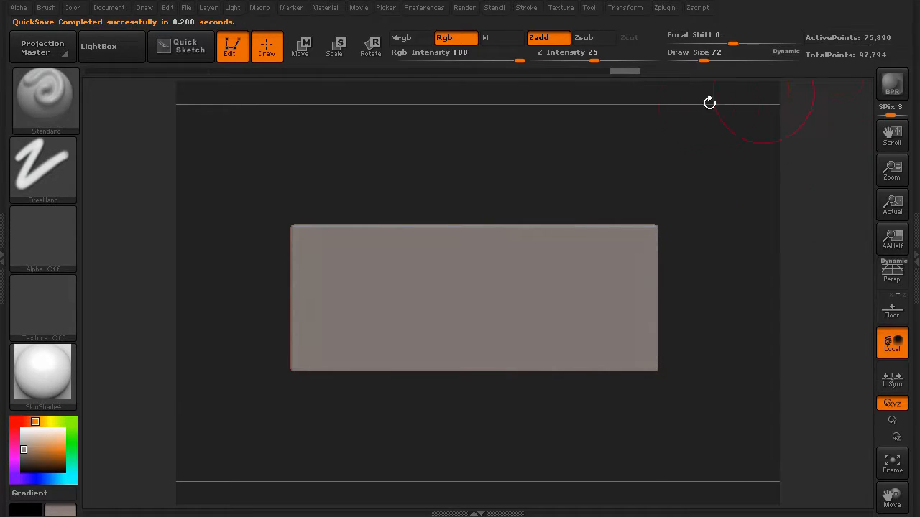
{"action": "key", "text": "ctrl"}
{"action": "key", "text": "ctrl+d"}
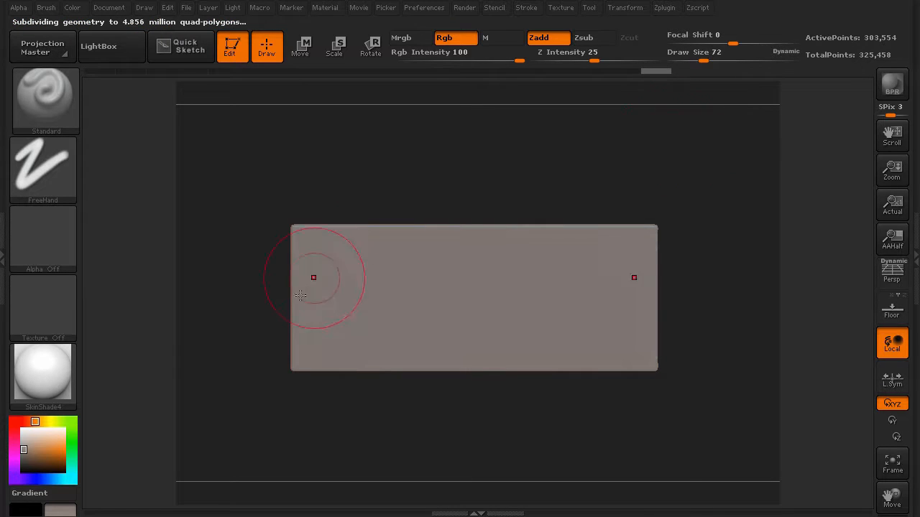
{"action": "left_click", "coordinate": [913, 267]}
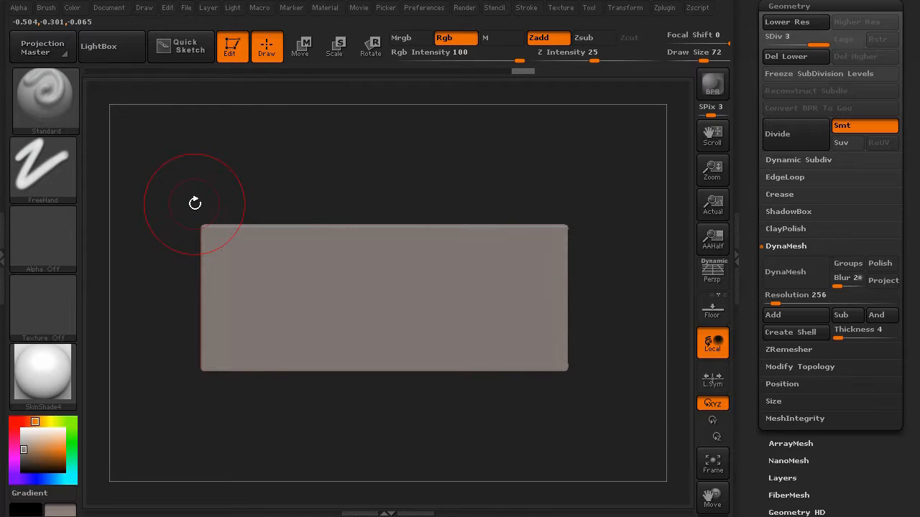
Mask the border of the slab's front face and, from the side, its body, leaving only the front's inner rectangle unmasked.
{"action": "mouse_move", "coordinate": [160, 173]}
{"action": "left_mouse_down", "text": "ctrl"}
{"action": "mouse_move", "coordinate": [599, 231]}
{"action": "mouse_move", "coordinate": [608, 244]}
{"action": "left_mouse_up", "text": "ctrl"}
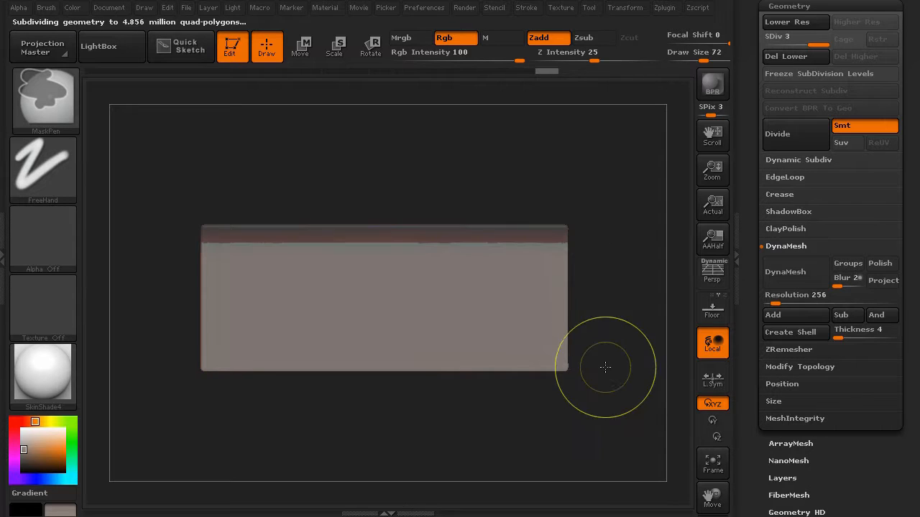
{"action": "mouse_move", "coordinate": [625, 427]}
{"action": "left_mouse_down", "text": "ctrl"}
{"action": "mouse_move", "coordinate": [595, 268]}
{"action": "mouse_move", "coordinate": [563, 202]}
{"action": "mouse_move", "coordinate": [546, 197]}
{"action": "mouse_move", "coordinate": [328, 421]}
{"action": "mouse_move", "coordinate": [163, 355]}
{"action": "mouse_move", "coordinate": [226, 357]}
{"action": "mouse_move", "coordinate": [283, 266]}
{"action": "left_mouse_up", "text": "ctrl"}
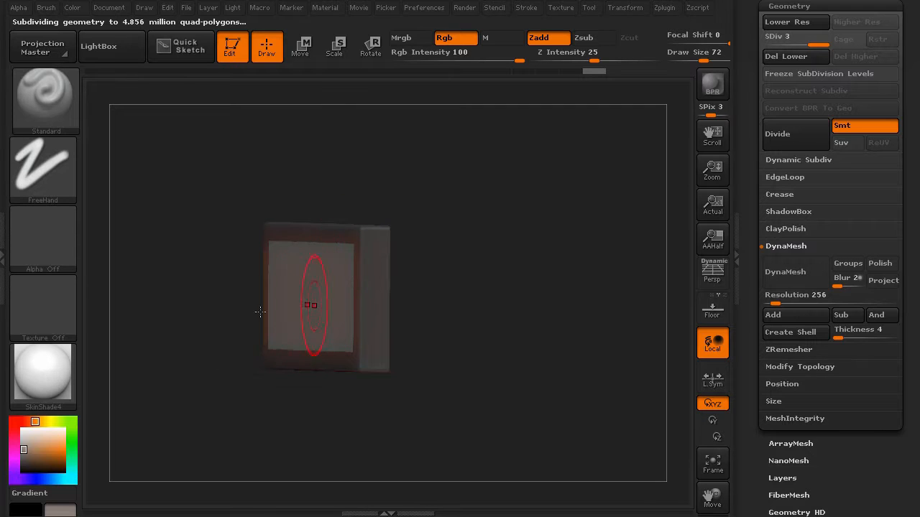
{"action": "left_click_drag", "start_coordinate": [208, 317], "coordinate": [191, 314]}
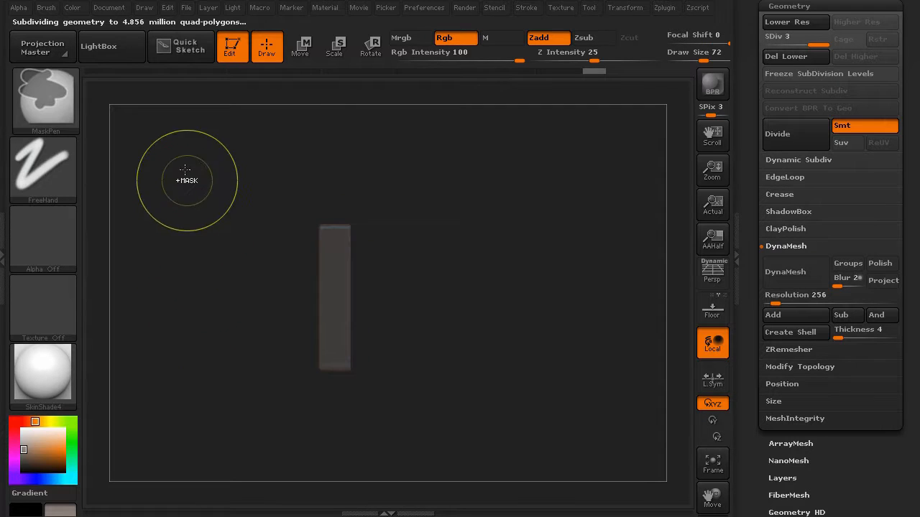
{"action": "mouse_move", "coordinate": [189, 177]}
{"action": "left_mouse_down", "text": "ctrl"}
{"action": "mouse_move", "coordinate": [338, 436]}
{"action": "mouse_move", "coordinate": [224, 429]}
{"action": "mouse_move", "coordinate": [226, 437]}
{"action": "left_mouse_up", "text": "ctrl"}
{"action": "left_click_drag", "start_coordinate": [335, 410], "coordinate": [349, 420]}
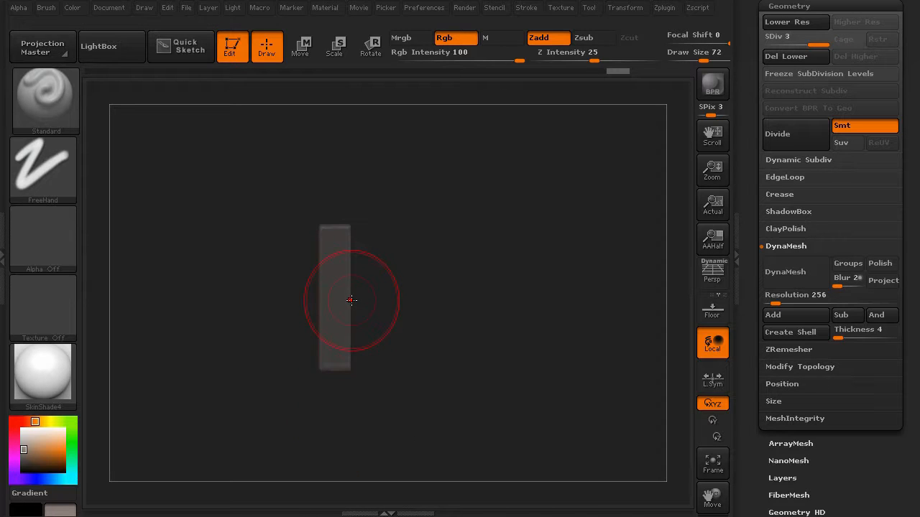
Draw a Transpose Move line about 0.42 units long out from the slab's front face and pull the unmasked inner rectangle outward.
{"action": "key", "text": "w"}
{"action": "left_click_drag", "start_coordinate": [351, 321], "coordinate": [575, 321]}
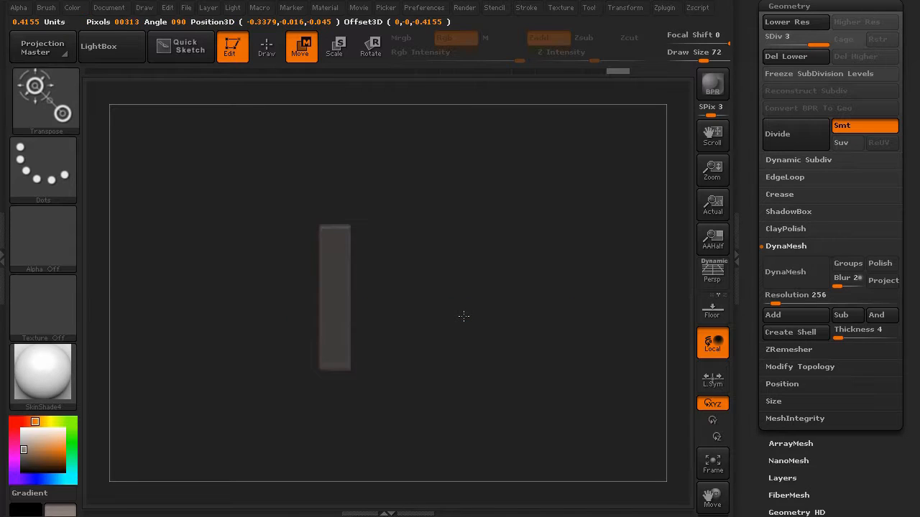
{"action": "key", "text": "ctrl+d"}
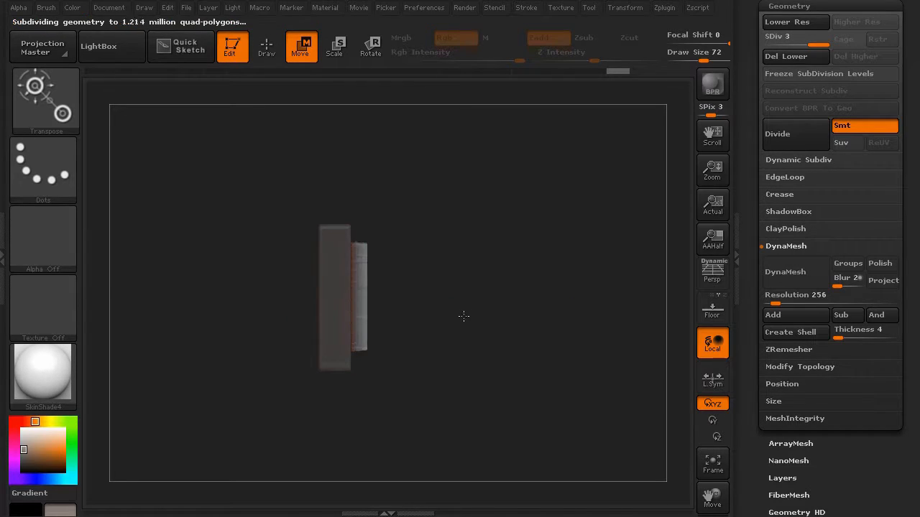
{"action": "key", "text": "ctrl+z"}
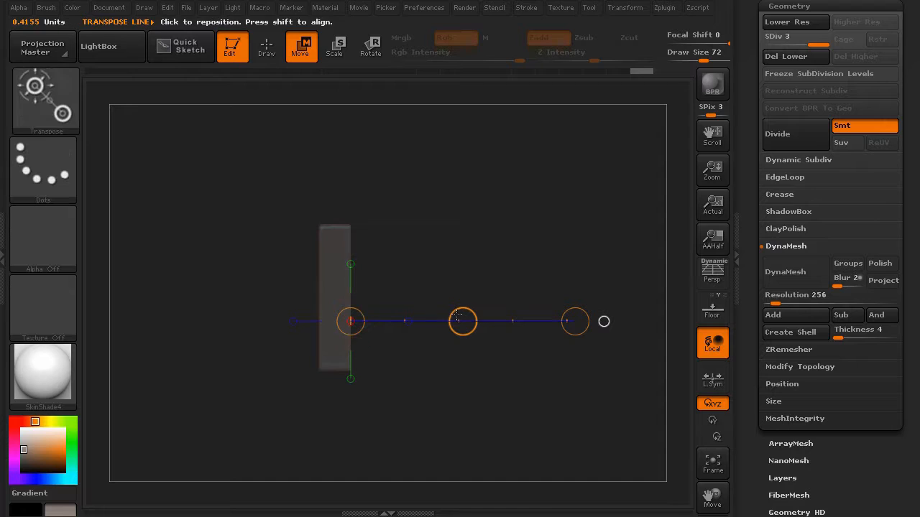
{"action": "mouse_move", "coordinate": [462, 317]}
{"action": "left_mouse_down", "text": "ctrl"}
{"action": "mouse_move", "coordinate": [483, 316]}
{"action": "mouse_move", "coordinate": [474, 316]}
{"action": "left_mouse_up", "text": "ctrl"}
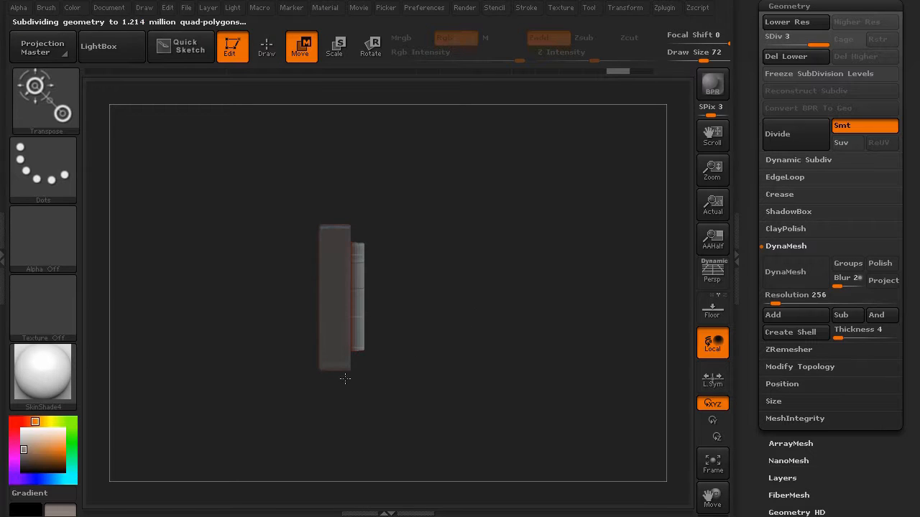
{"action": "left_click_drag", "start_coordinate": [245, 410], "coordinate": [219, 411], "text": "shift"}
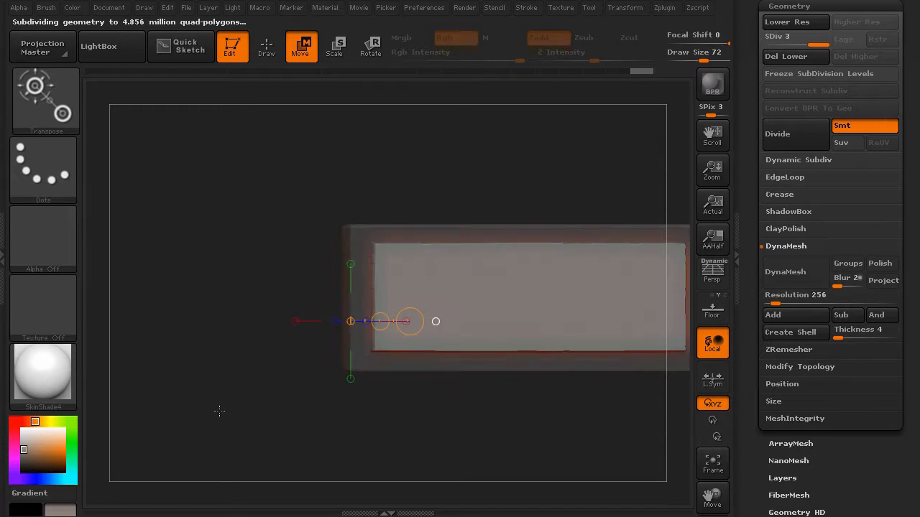
Return to Draw mode with the Standard brush and clear the mask from the slab.
{"action": "left_click", "coordinate": [264, 50]}
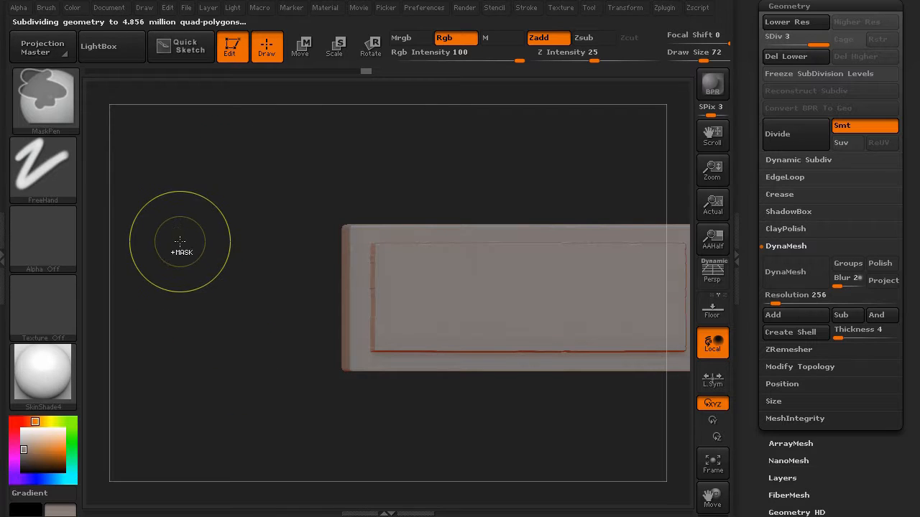
{"action": "left_click_drag", "start_coordinate": [181, 245], "coordinate": [218, 322], "text": "ctrl"}
{"action": "mouse_move", "coordinate": [275, 390]}
{"action": "left_mouse_down", "text": "alt"}
{"action": "mouse_move", "coordinate": [251, 364]}
{"action": "mouse_move", "coordinate": [232, 373]}
{"action": "mouse_move", "coordinate": [279, 384]}
{"action": "mouse_move", "coordinate": [218, 390]}
{"action": "mouse_move", "coordinate": [206, 367]}
{"action": "mouse_move", "coordinate": [202, 375]}
{"action": "mouse_move", "coordinate": [222, 380]}
{"action": "mouse_move", "coordinate": [205, 378]}
{"action": "mouse_move", "coordinate": [251, 385]}
{"action": "mouse_move", "coordinate": [209, 362]}
{"action": "mouse_move", "coordinate": [216, 377]}
{"action": "left_mouse_up", "text": "alt"}
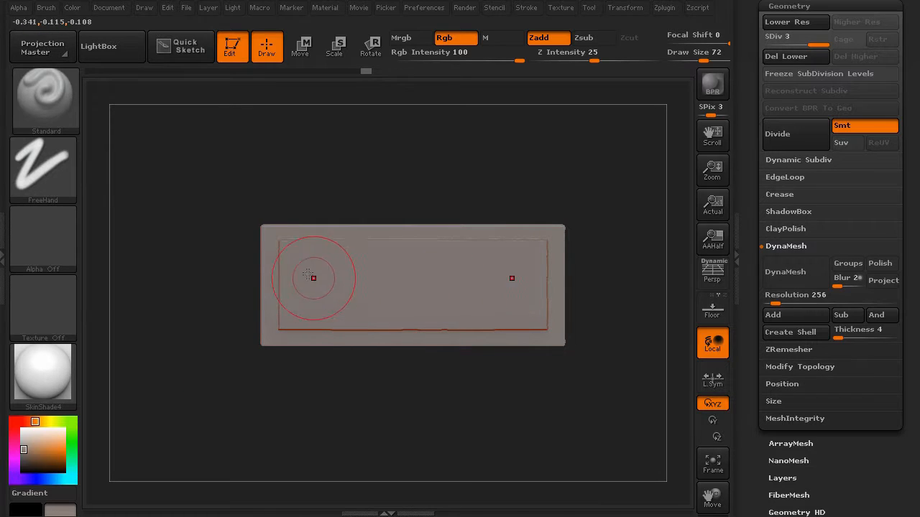
Import plaque_lettering.jpg as the Standard brush's alpha.
{"action": "left_click", "coordinate": [44, 245]}
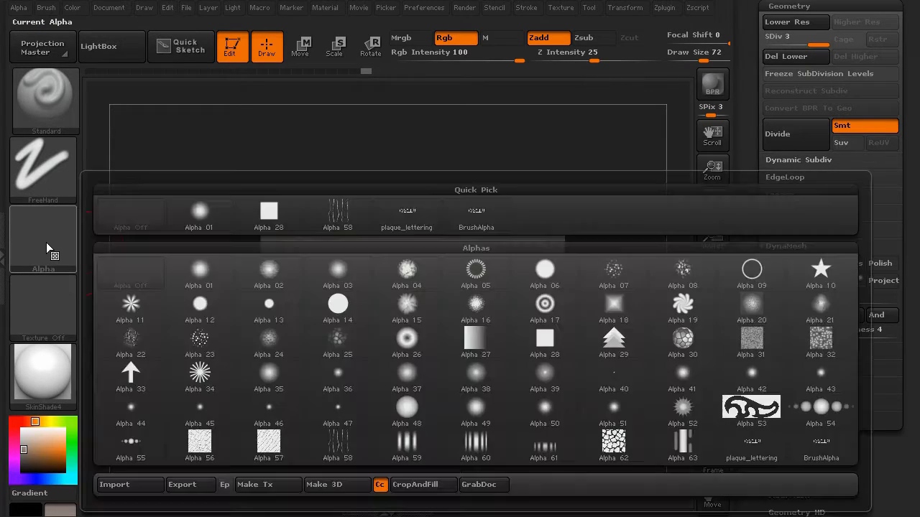
{"action": "left_click", "coordinate": [121, 486]}
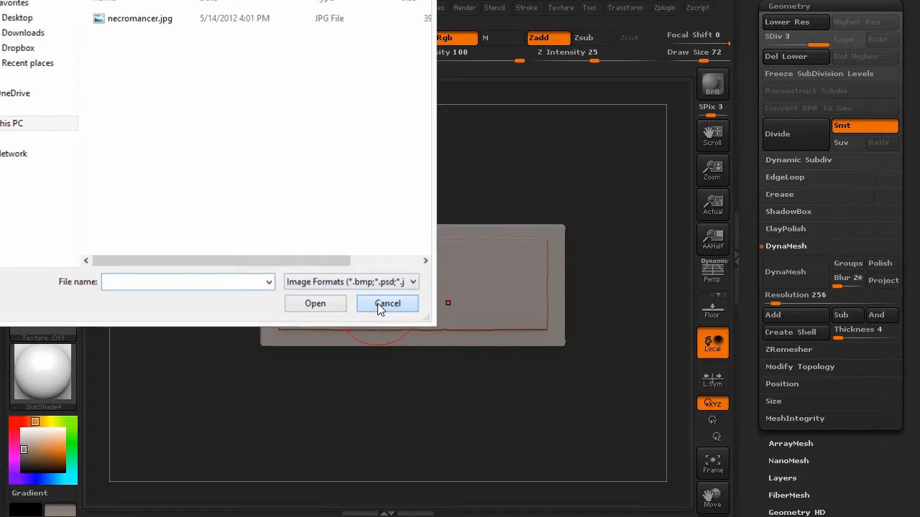
{"action": "left_click", "coordinate": [377, 303]}
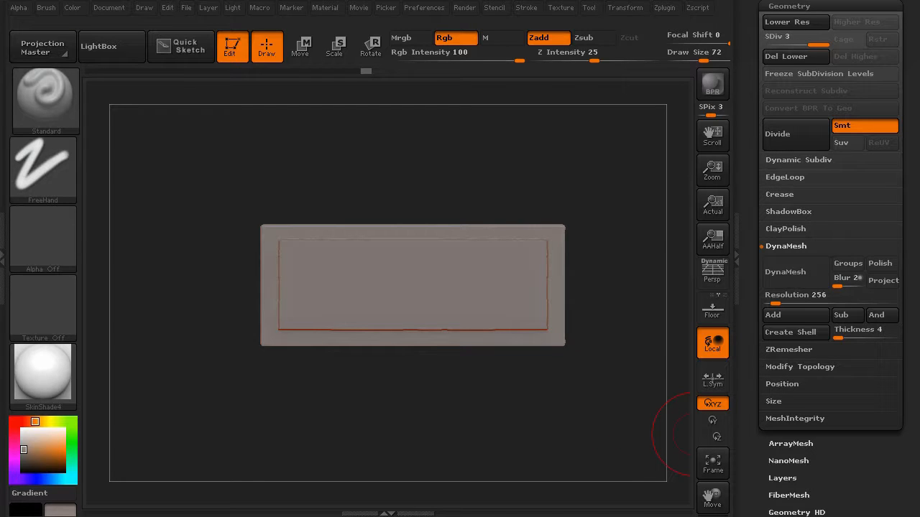
{"action": "left_click", "coordinate": [39, 229]}
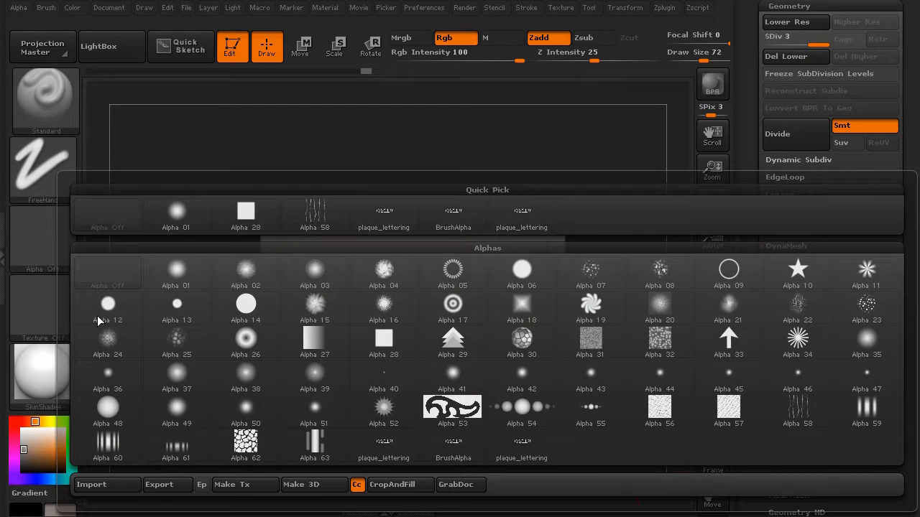
{"action": "left_click", "coordinate": [106, 485]}
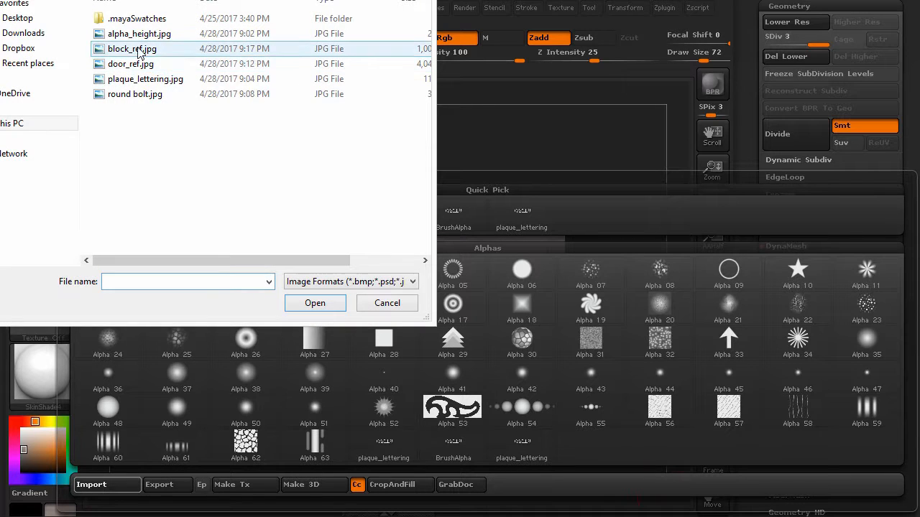
{"action": "left_click", "coordinate": [126, 79]}
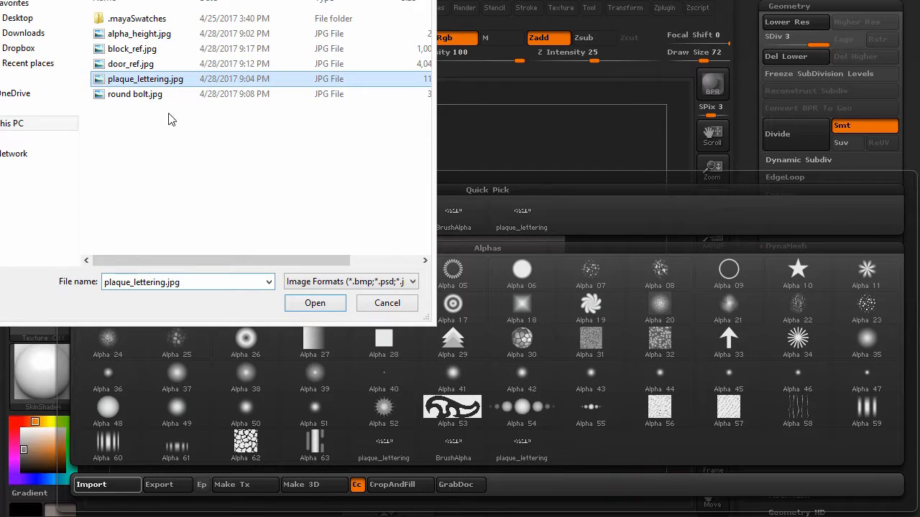
{"action": "left_click", "coordinate": [314, 303]}
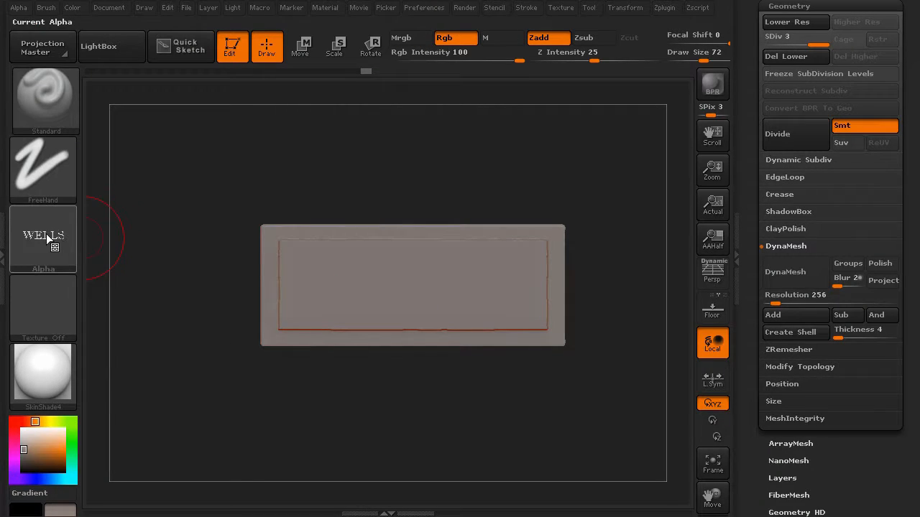
{"action": "mouse_move", "coordinate": [46, 233]}
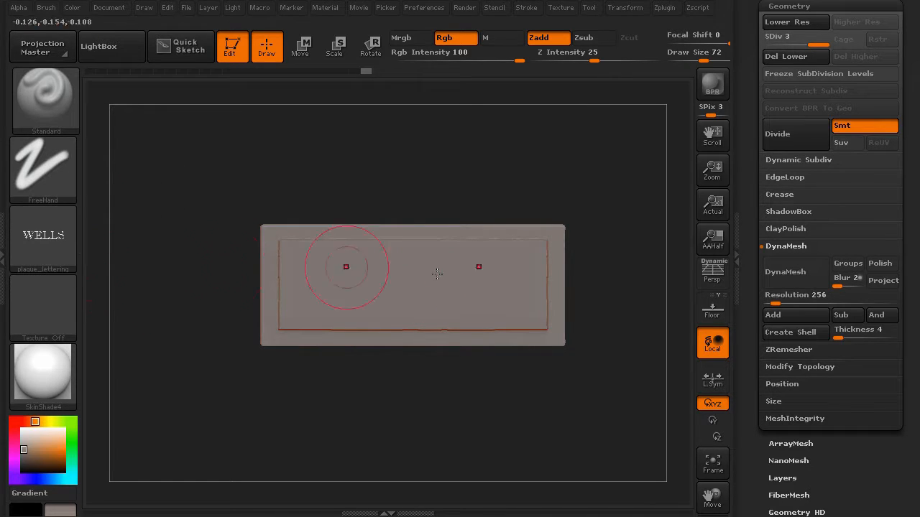
Try a freehand dab of the lettering on the panel, undo it, and set the brush stroke to DragRect.
{"action": "left_click", "coordinate": [412, 281]}
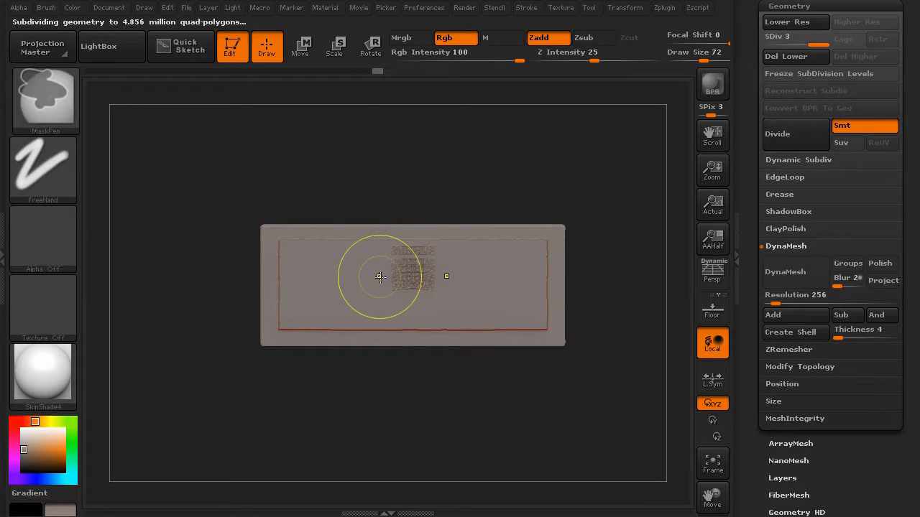
{"action": "key", "text": "ctrl+z"}
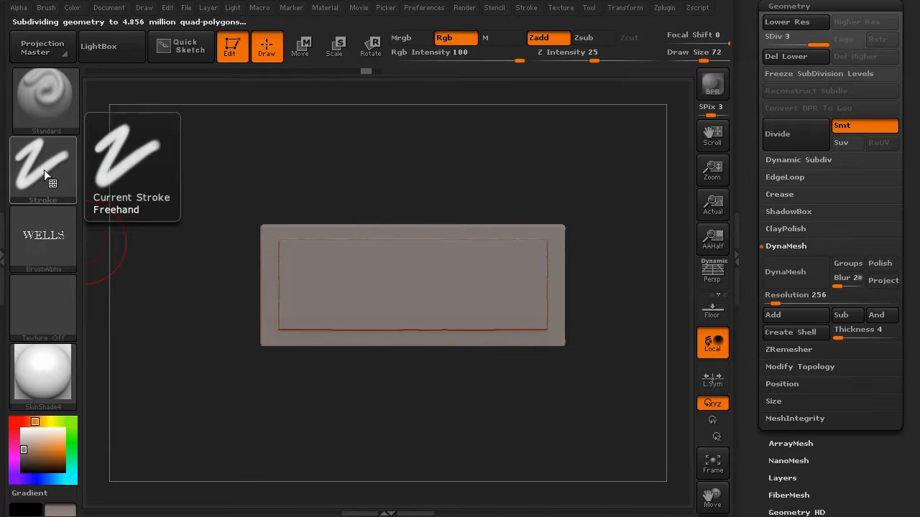
{"action": "left_click", "coordinate": [44, 170]}
{"action": "left_click", "coordinate": [192, 184]}
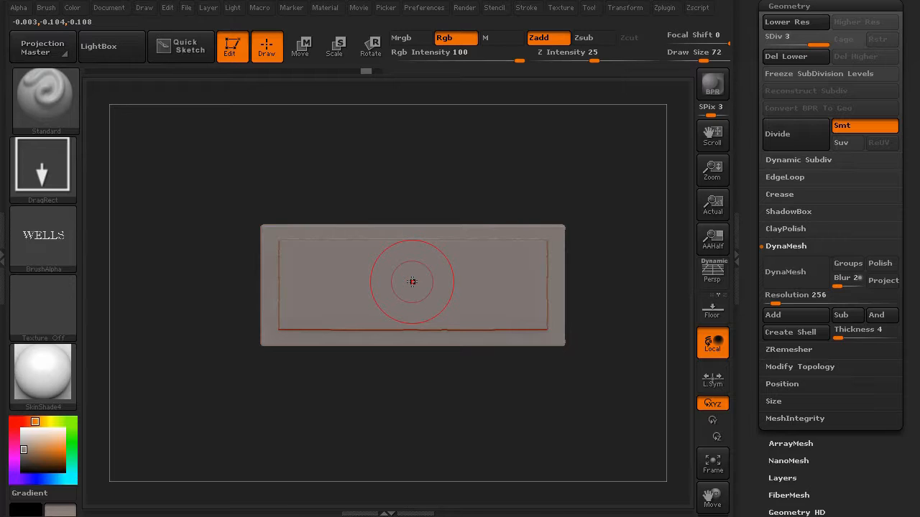
Try stamping the WELLS lettering at a small size from the centre of the slab's front panel.
{"action": "left_click_drag", "start_coordinate": [412, 282], "coordinate": [412, 282]}
{"action": "key", "text": "ctrl+d"}
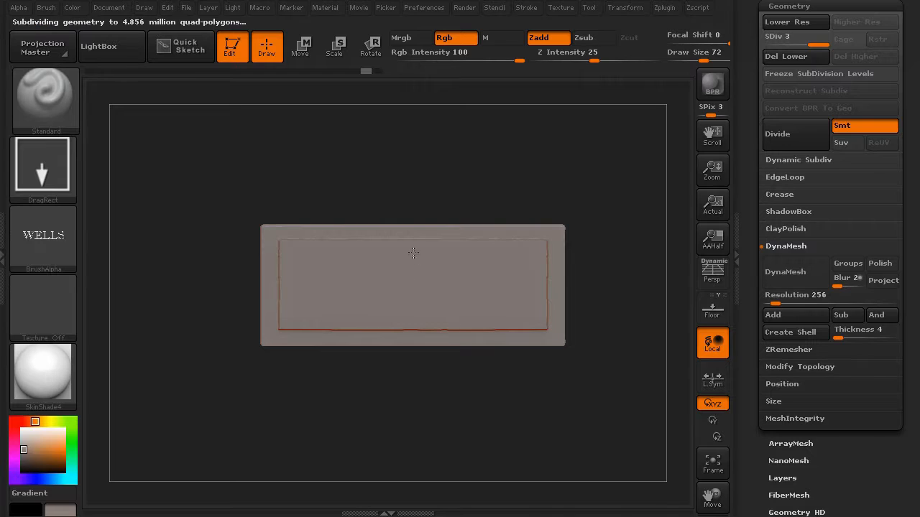
{"action": "mouse_move", "coordinate": [414, 227]}
{"action": "left_mouse_down"}
{"action": "mouse_move", "coordinate": [412, 282]}
{"action": "mouse_move", "coordinate": [413, 248]}
{"action": "left_mouse_up"}
{"action": "left_click_drag", "start_coordinate": [413, 199], "coordinate": [412, 276]}
{"action": "key", "text": "shift"}
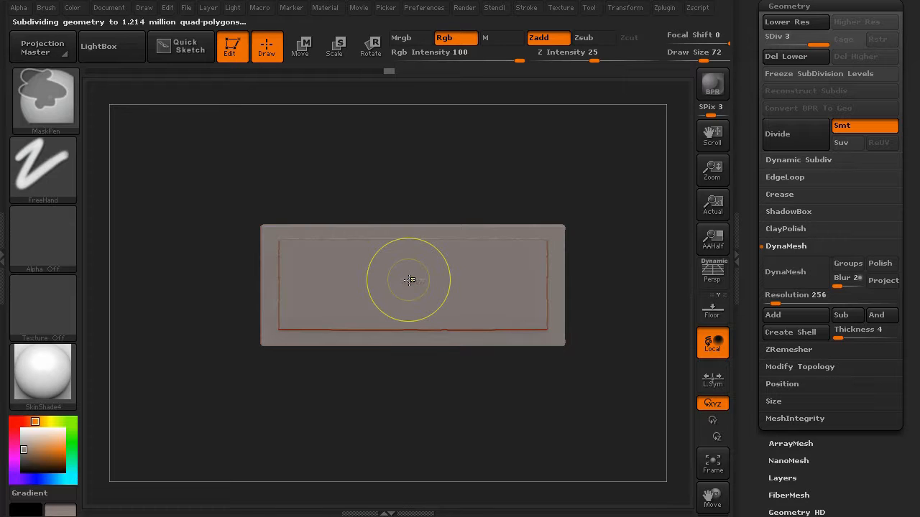
{"action": "key", "text": "shift"}
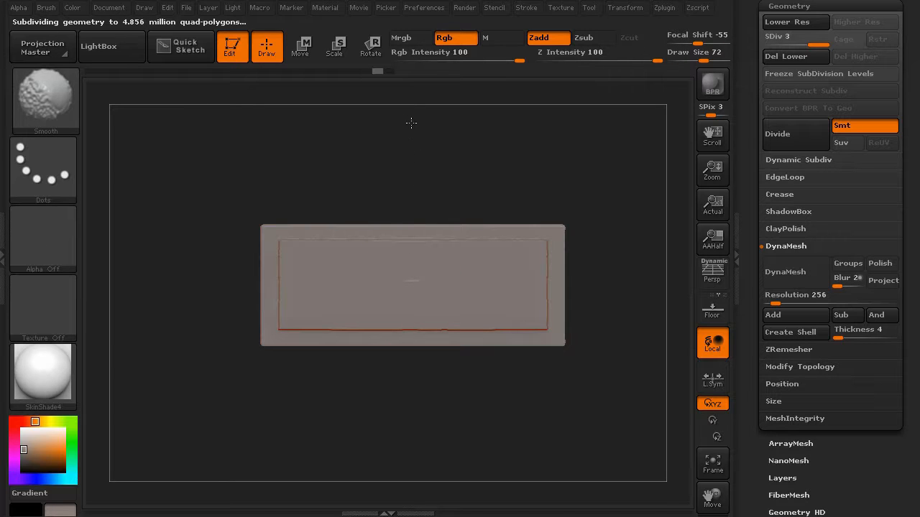
{"action": "key", "text": "ctrl+shift+z"}
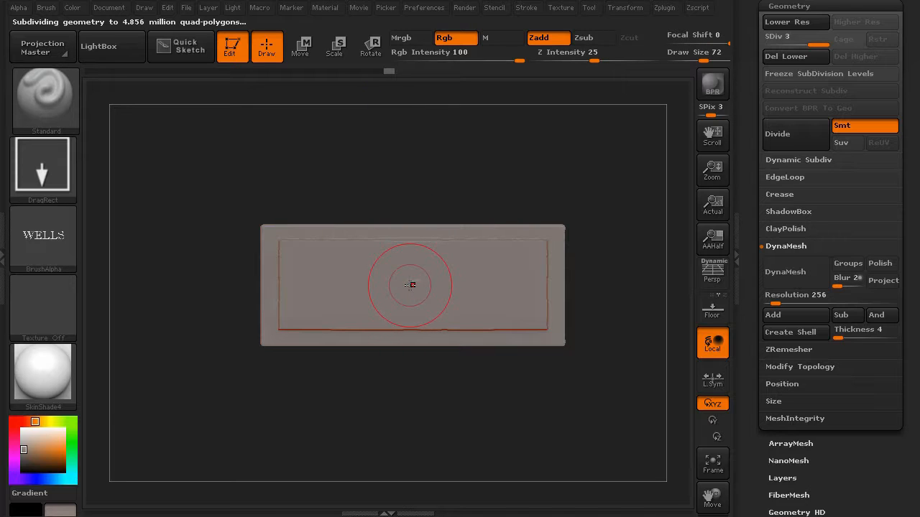
{"action": "key", "text": "ctrl+d"}
{"action": "left_click_drag", "start_coordinate": [386, 320], "coordinate": [386, 321]}
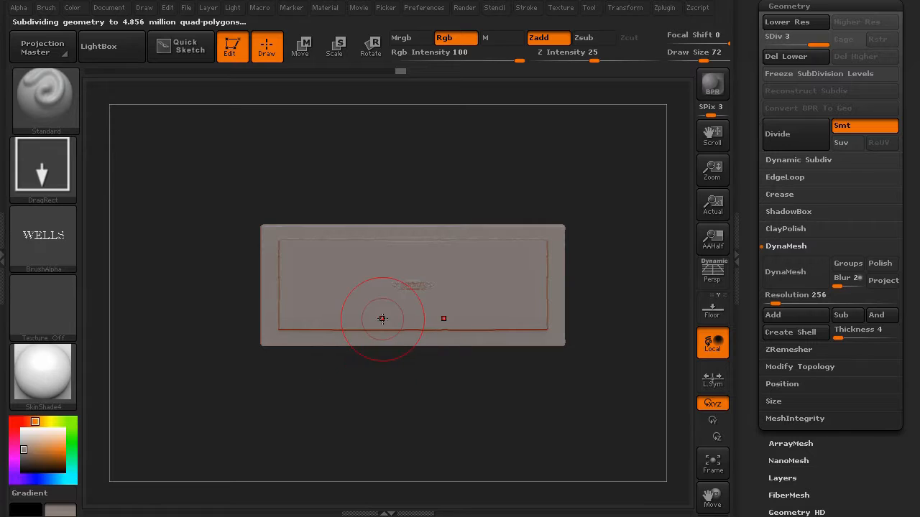
{"action": "key", "text": "ctrl"}
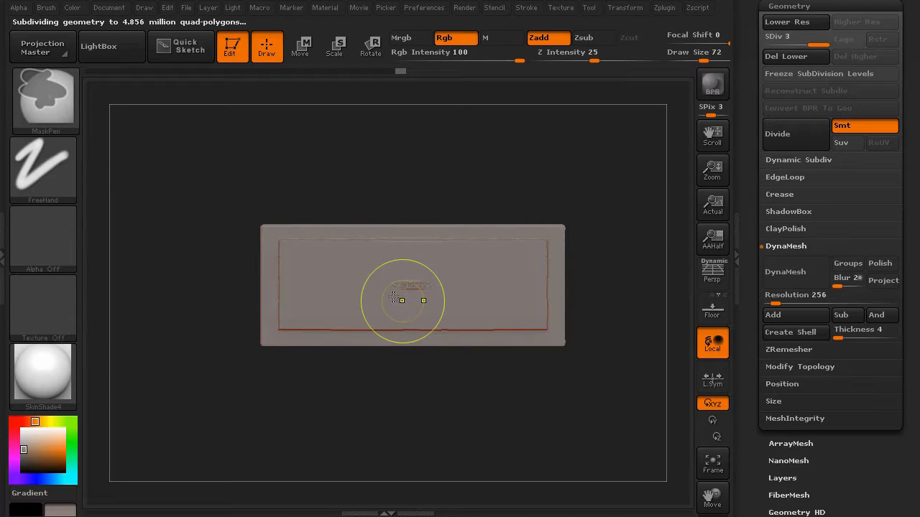
Undo the small lettering stamps and the mask clearing to restore the mask around the panel.
{"action": "key", "text": "ctrl+z"}
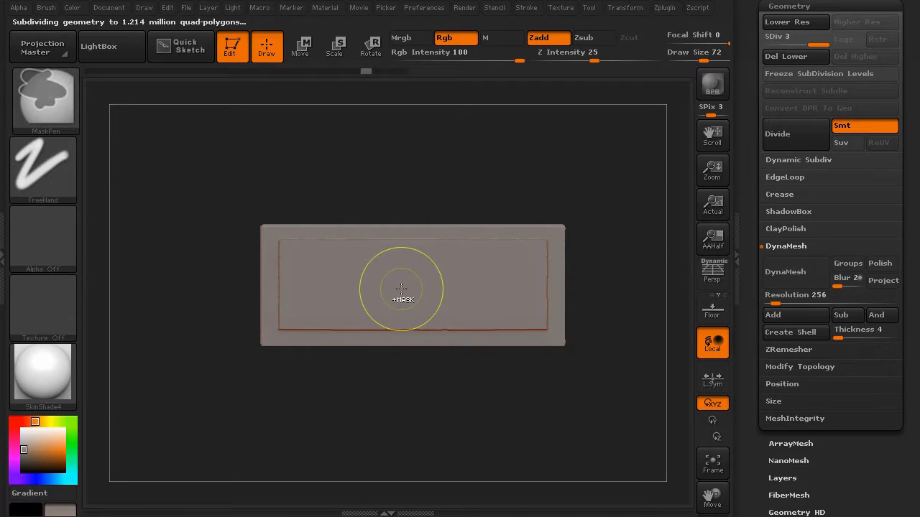
{"action": "key", "text": "ctrl+z"}
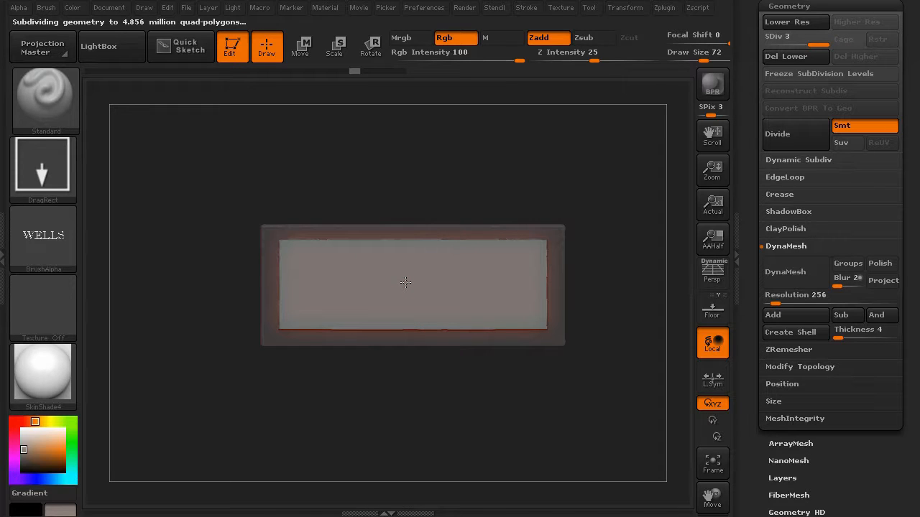
Stamp the WELLS lettering from the panel's centre, undo the mirrored result and turn off symmetry.
{"action": "left_click_drag", "start_coordinate": [405, 277], "coordinate": [410, 54]}
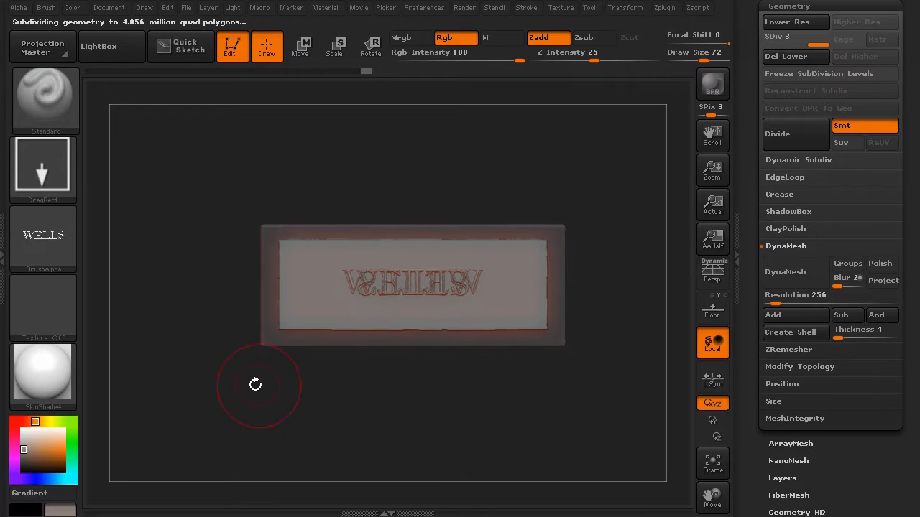
{"action": "mouse_move", "coordinate": [226, 375]}
{"action": "left_mouse_down", "text": "alt"}
{"action": "mouse_move", "coordinate": [281, 412]}
{"action": "mouse_move", "coordinate": [271, 397]}
{"action": "left_mouse_up", "text": "alt"}
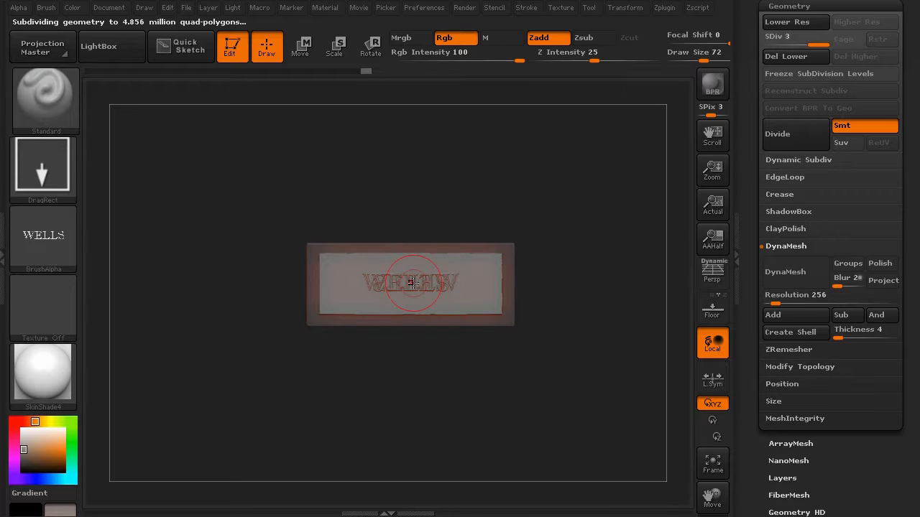
{"action": "key", "text": "ctrl+z"}
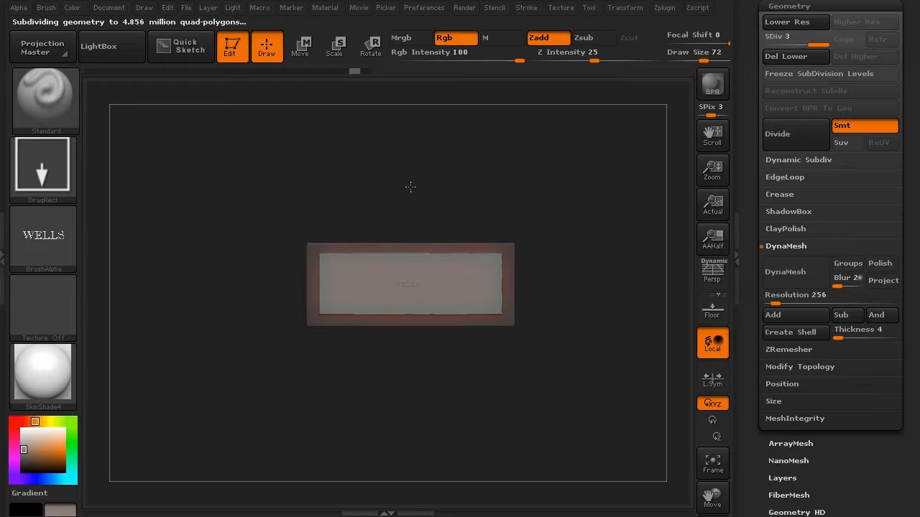
Try stamping the WELLS lettering across the panel at Z Intensity 25, inspect it up close and undo it.
{"action": "left_click_drag", "start_coordinate": [410, 146], "coordinate": [406, 0]}
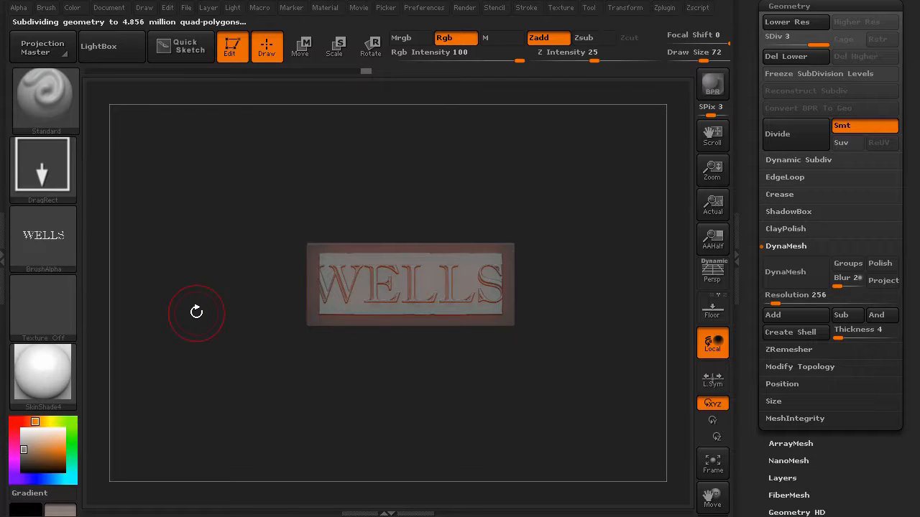
{"action": "key", "text": "ctrl+z"}
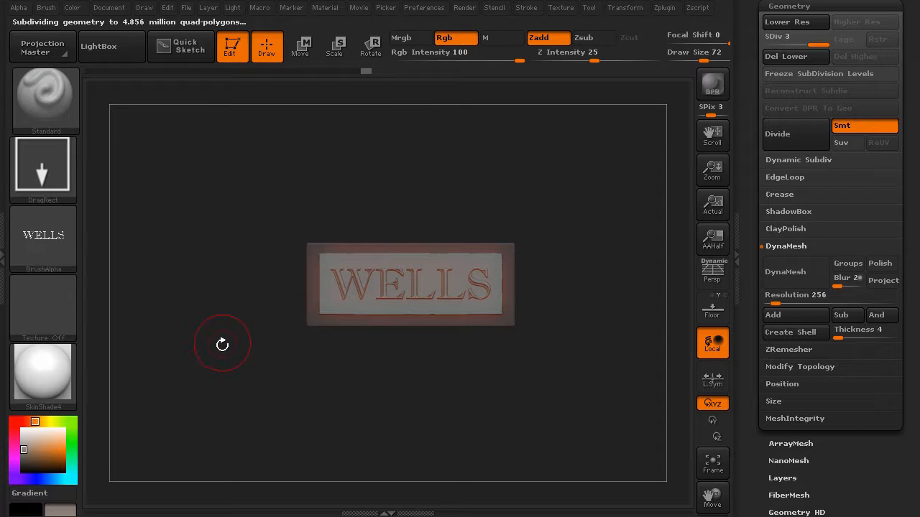
{"action": "left_click_drag", "start_coordinate": [247, 390], "coordinate": [259, 390]}
{"action": "mouse_move", "coordinate": [243, 386]}
{"action": "left_mouse_down"}
{"action": "mouse_move", "coordinate": [324, 442]}
{"action": "mouse_move", "coordinate": [383, 449]}
{"action": "mouse_move", "coordinate": [214, 431]}
{"action": "mouse_move", "coordinate": [209, 484]}
{"action": "mouse_move", "coordinate": [199, 303]}
{"action": "mouse_move", "coordinate": [212, 260]}
{"action": "mouse_move", "coordinate": [150, 283]}
{"action": "mouse_move", "coordinate": [165, 298]}
{"action": "left_mouse_up"}
{"action": "key", "text": "ctrl+z"}
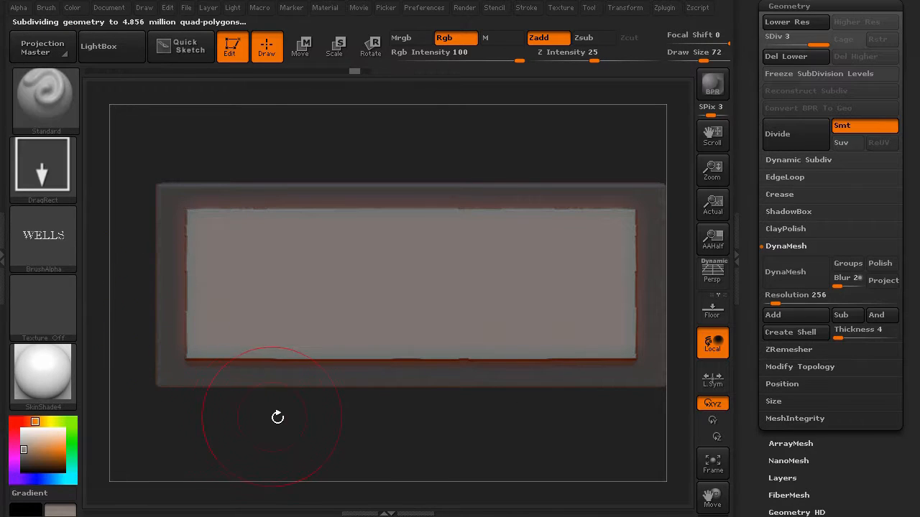
Set the brush's Z Intensity to 10 and turn off Rgb.
{"action": "mouse_move", "coordinate": [279, 422]}
{"action": "left_mouse_down", "text": "alt"}
{"action": "mouse_move", "coordinate": [248, 406]}
{"action": "mouse_move", "coordinate": [175, 329]}
{"action": "left_mouse_up", "text": "alt"}
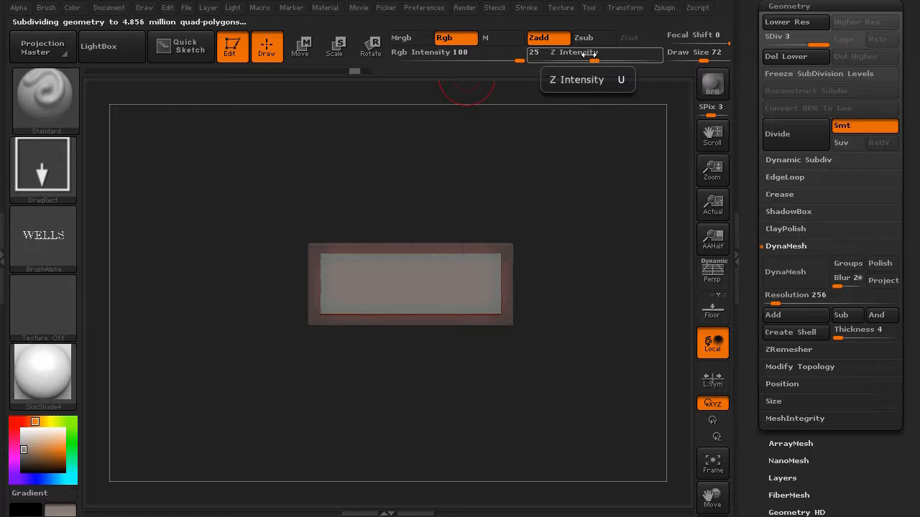
{"action": "left_click_drag", "start_coordinate": [574, 56], "coordinate": [571, 55]}
{"action": "left_click", "coordinate": [446, 37]}
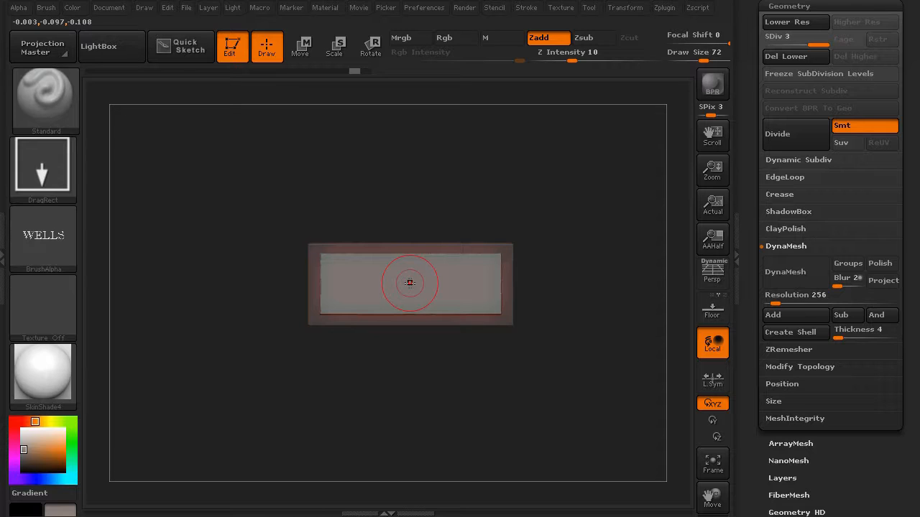
Stamp the WELLS lettering outward from the panel's centre until it nearly fills the unmasked rectangle, and check the relief at an angle.
{"action": "key", "text": "ctrl+d"}
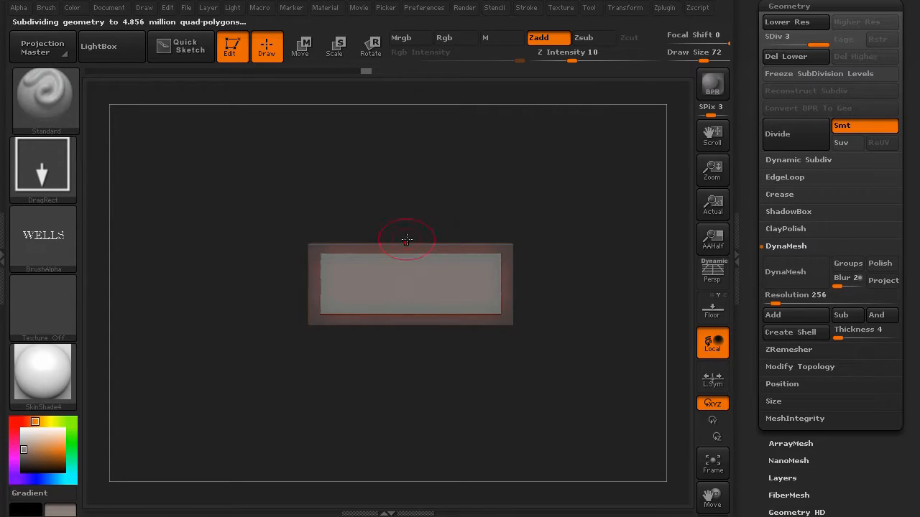
{"action": "key", "text": "ctrl"}
{"action": "key", "text": "shift"}
{"action": "left_click_drag", "start_coordinate": [382, 162], "coordinate": [411, 162]}
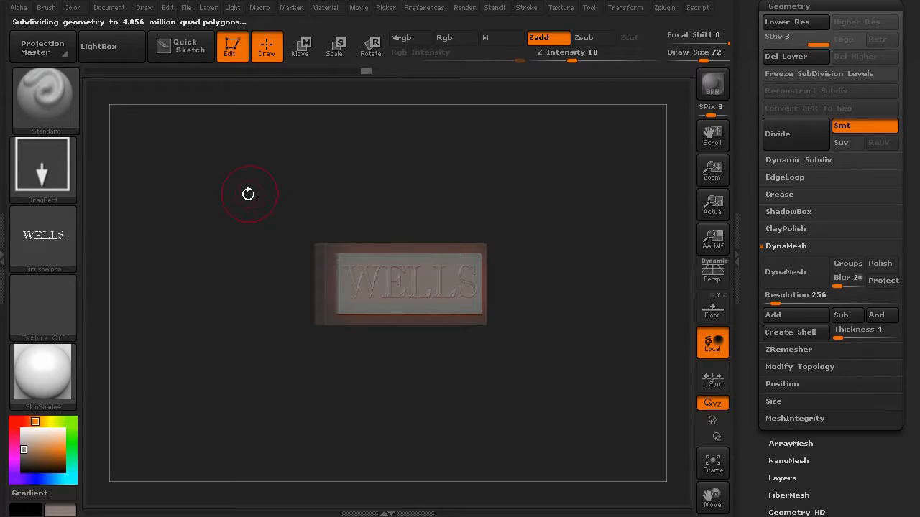
{"action": "key", "text": "f"}
{"action": "left_click_drag", "start_coordinate": [495, 426], "coordinate": [458, 435]}
{"action": "left_click_drag", "start_coordinate": [300, 443], "coordinate": [234, 404], "text": "shift"}
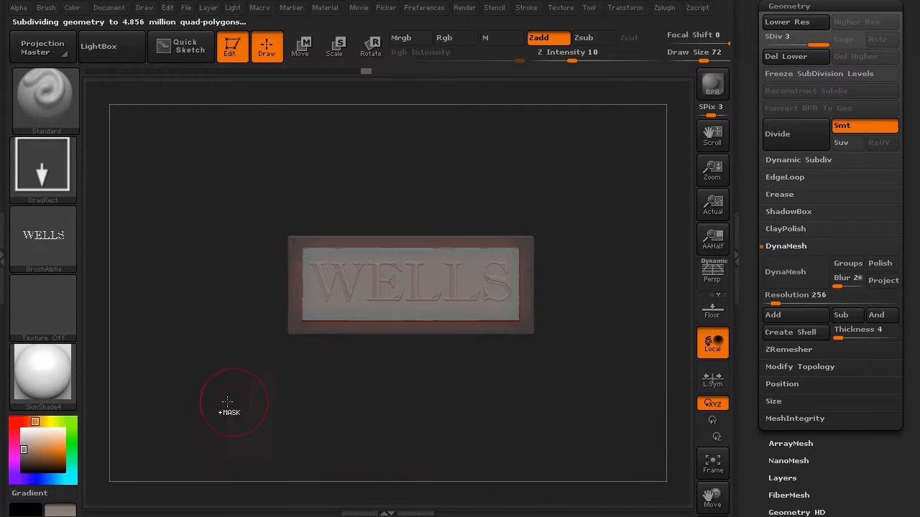
Clear the mask from the lettered slab and bring the tool's file and SubTool options into view.
{"action": "left_click_drag", "start_coordinate": [181, 337], "coordinate": [238, 429], "text": "ctrl"}
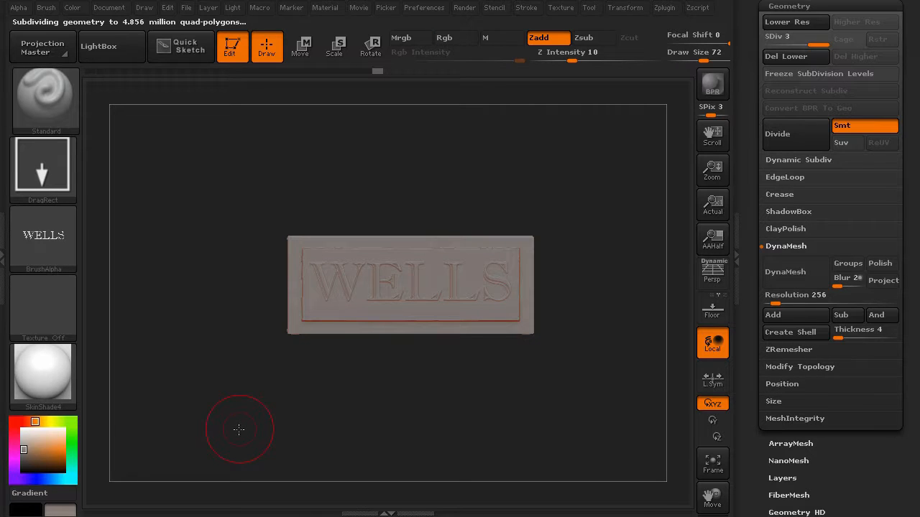
{"action": "left_click_drag", "start_coordinate": [215, 394], "coordinate": [257, 400]}
{"action": "mouse_move", "coordinate": [238, 441]}
{"action": "left_mouse_down"}
{"action": "mouse_move", "coordinate": [211, 427]}
{"action": "mouse_move", "coordinate": [201, 407]}
{"action": "mouse_move", "coordinate": [237, 429]}
{"action": "left_mouse_up"}
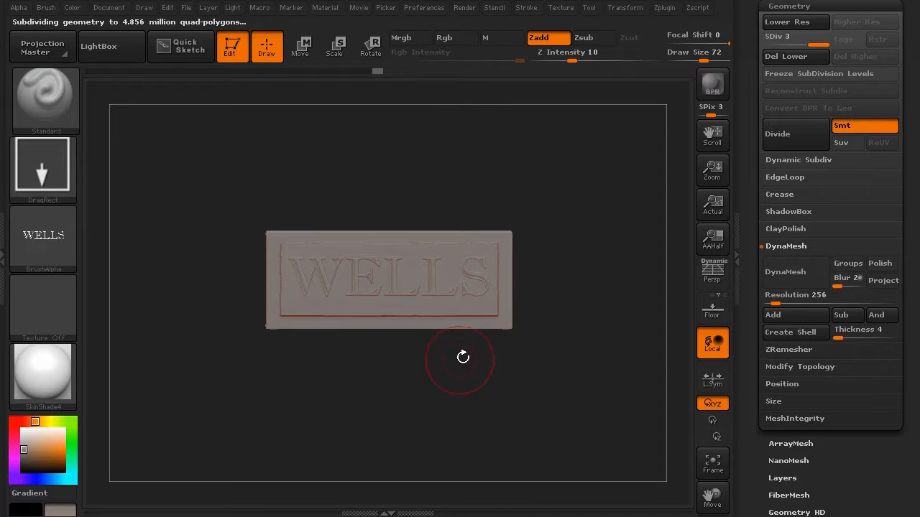
{"action": "left_click_drag", "start_coordinate": [906, 133], "coordinate": [906, 274]}
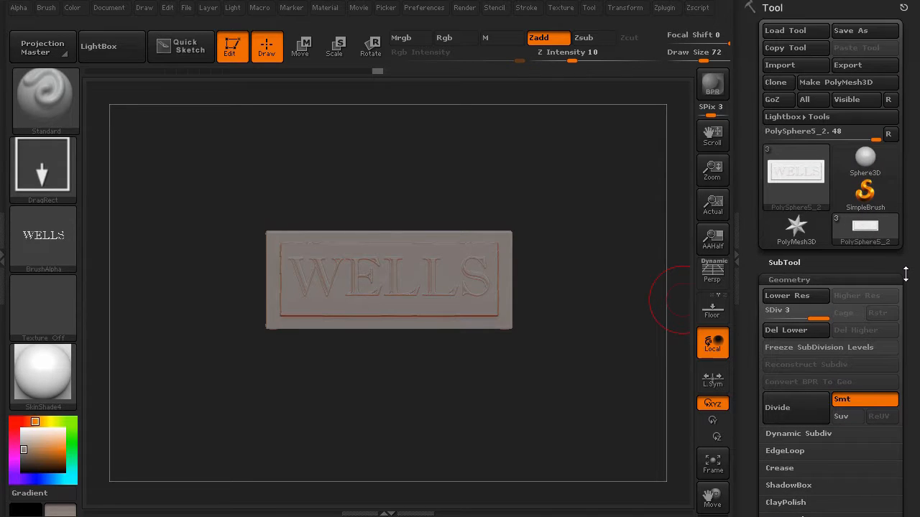